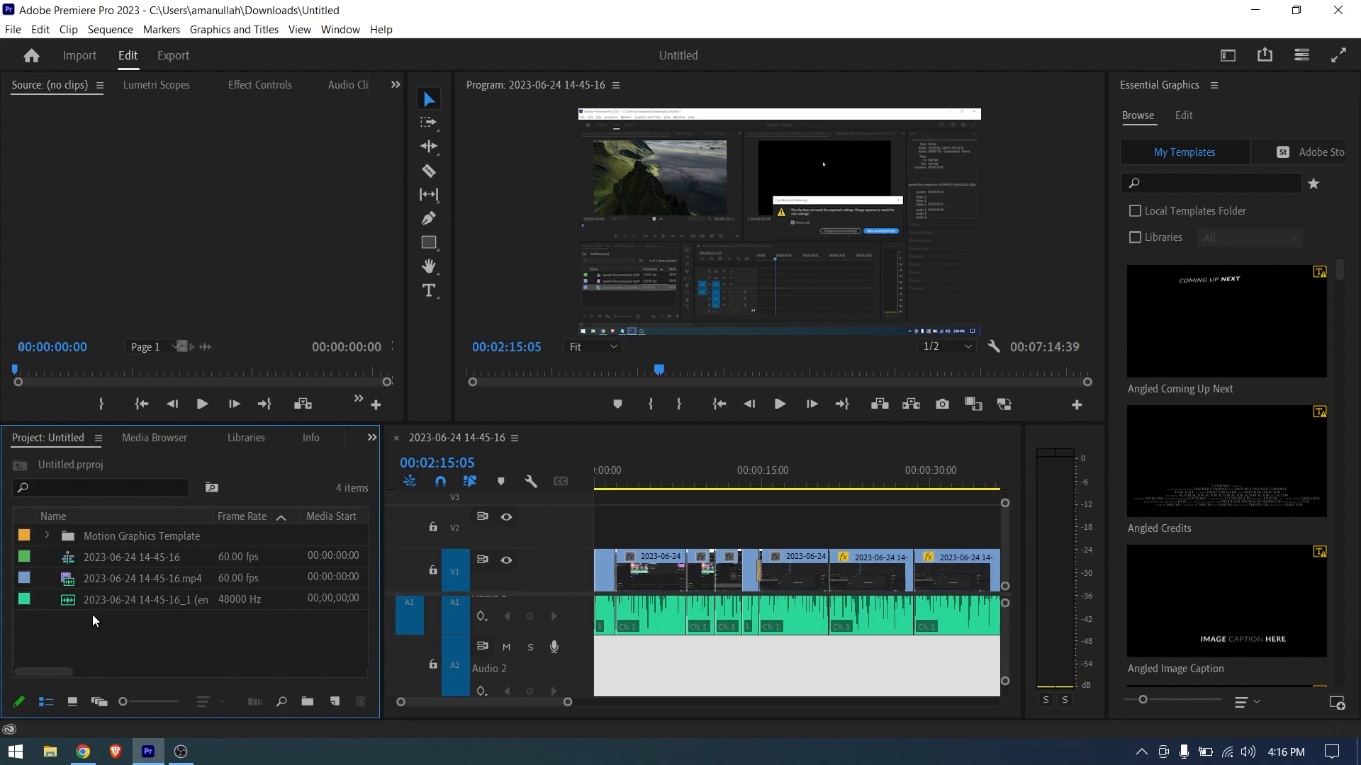
{"action": "left_click_drag", "start_coordinate": [155, 647], "coordinate": [106, 621]}
{"action": "left_click_drag", "start_coordinate": [145, 640], "coordinate": [104, 615]}
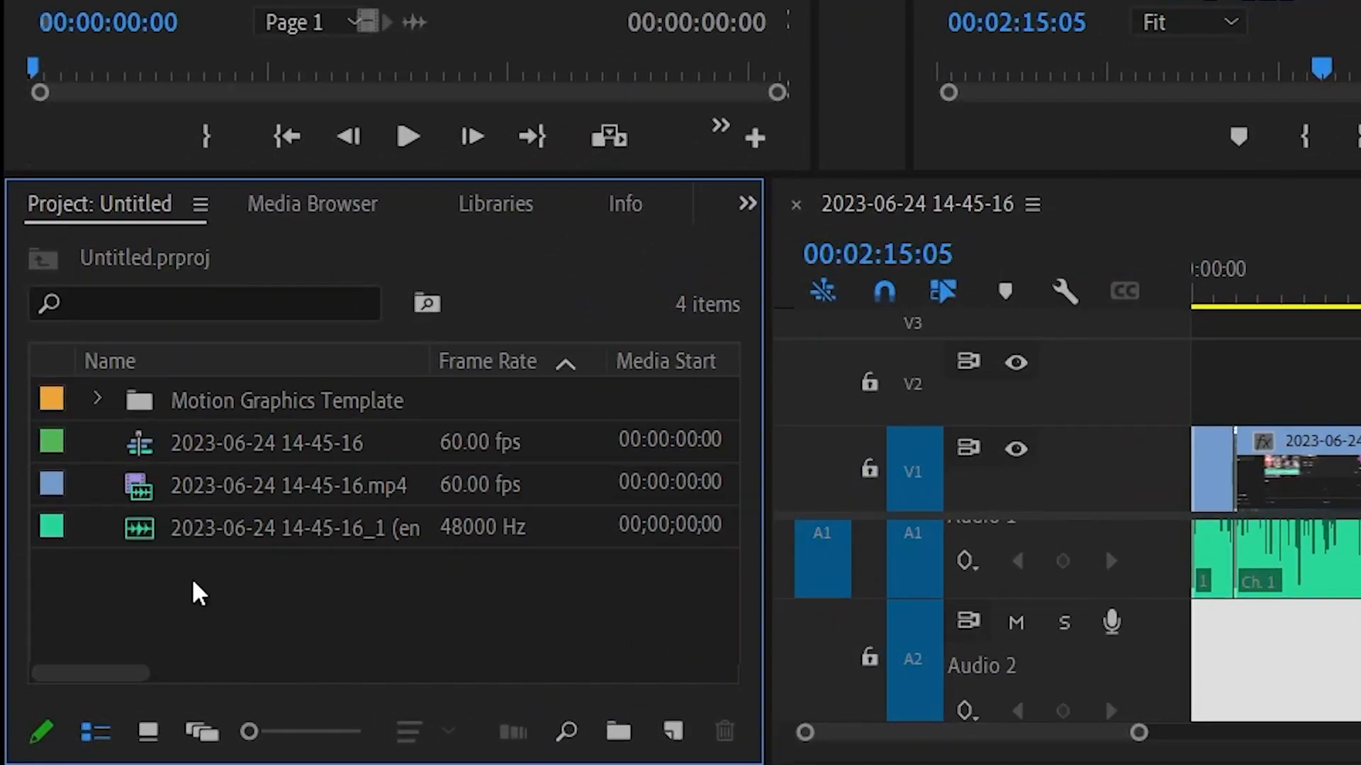
- Create four project bins named videos, audio, overlay and sequence
{"action": "right_click", "coordinate": [94, 631]}
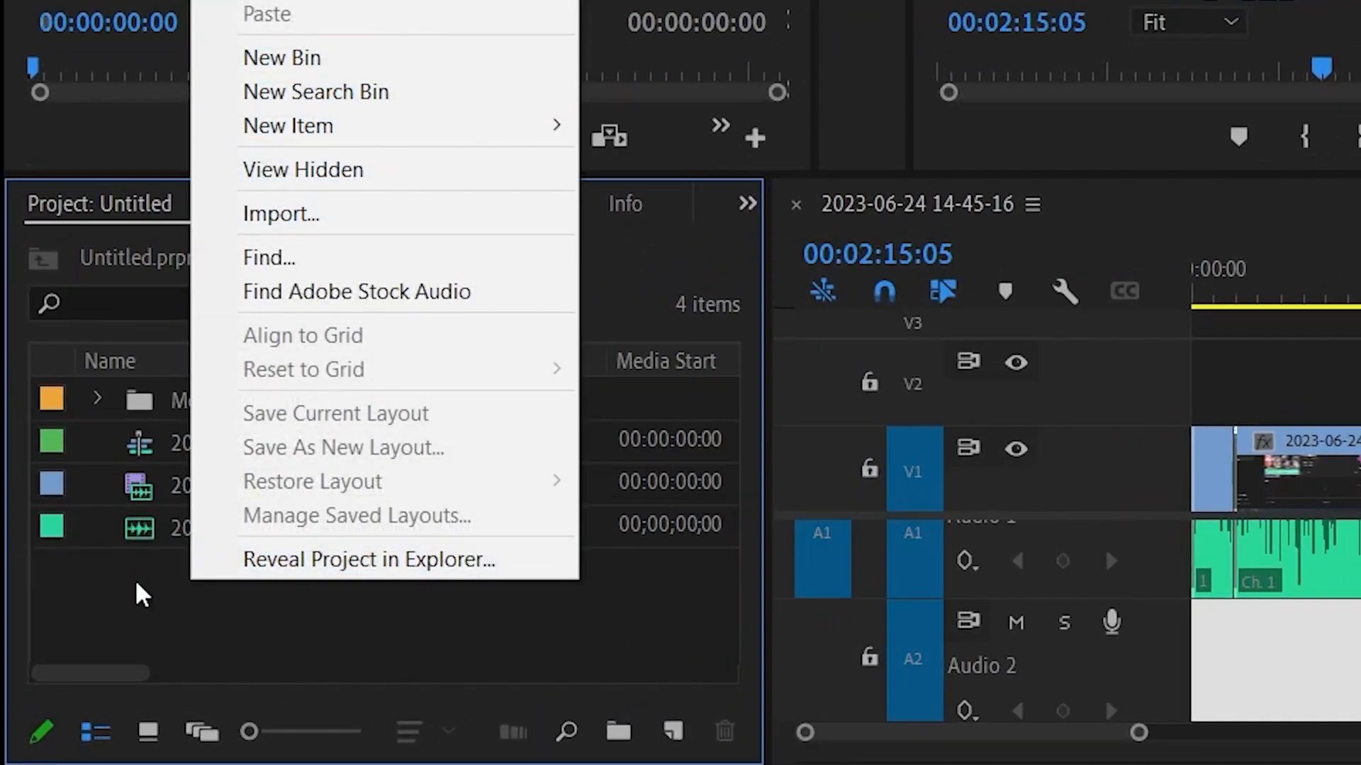
{"action": "left_click", "coordinate": [342, 64]}
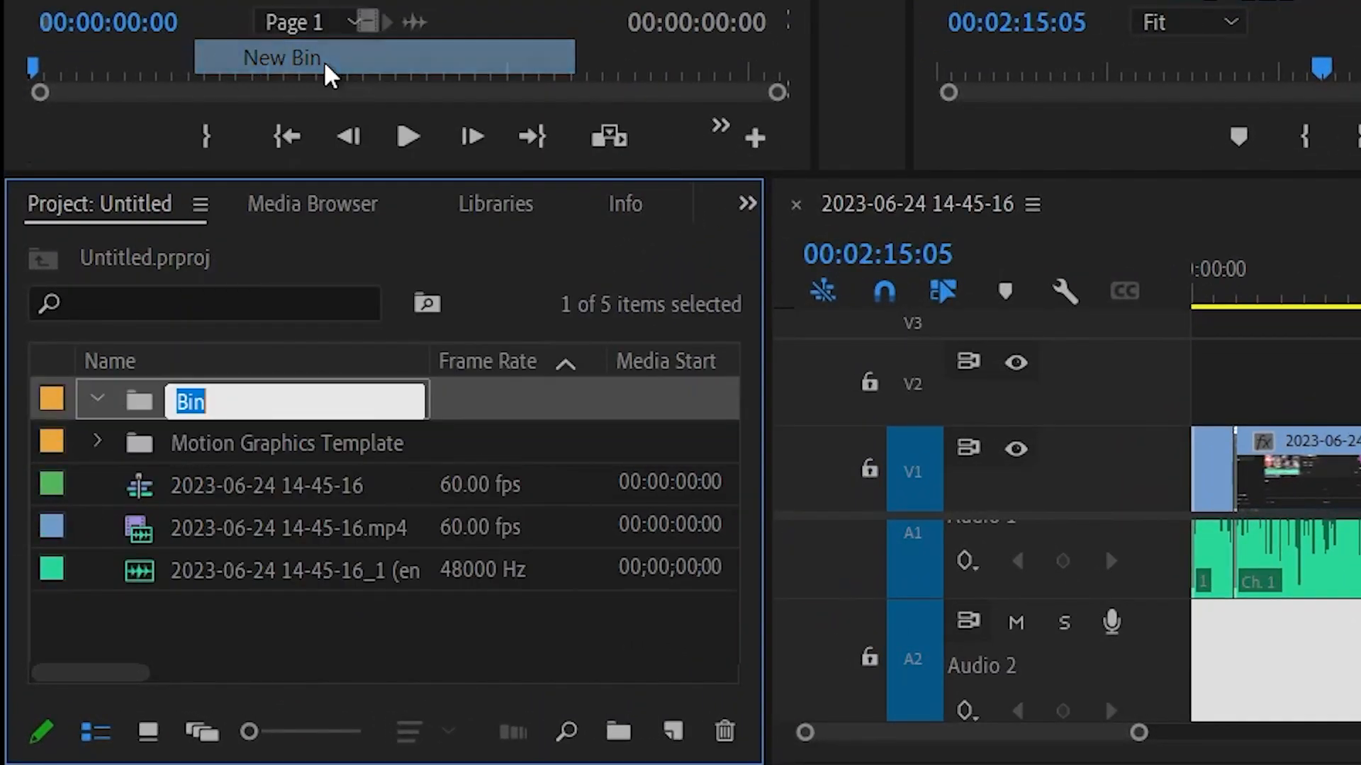
{"action": "type", "text": "videos"}
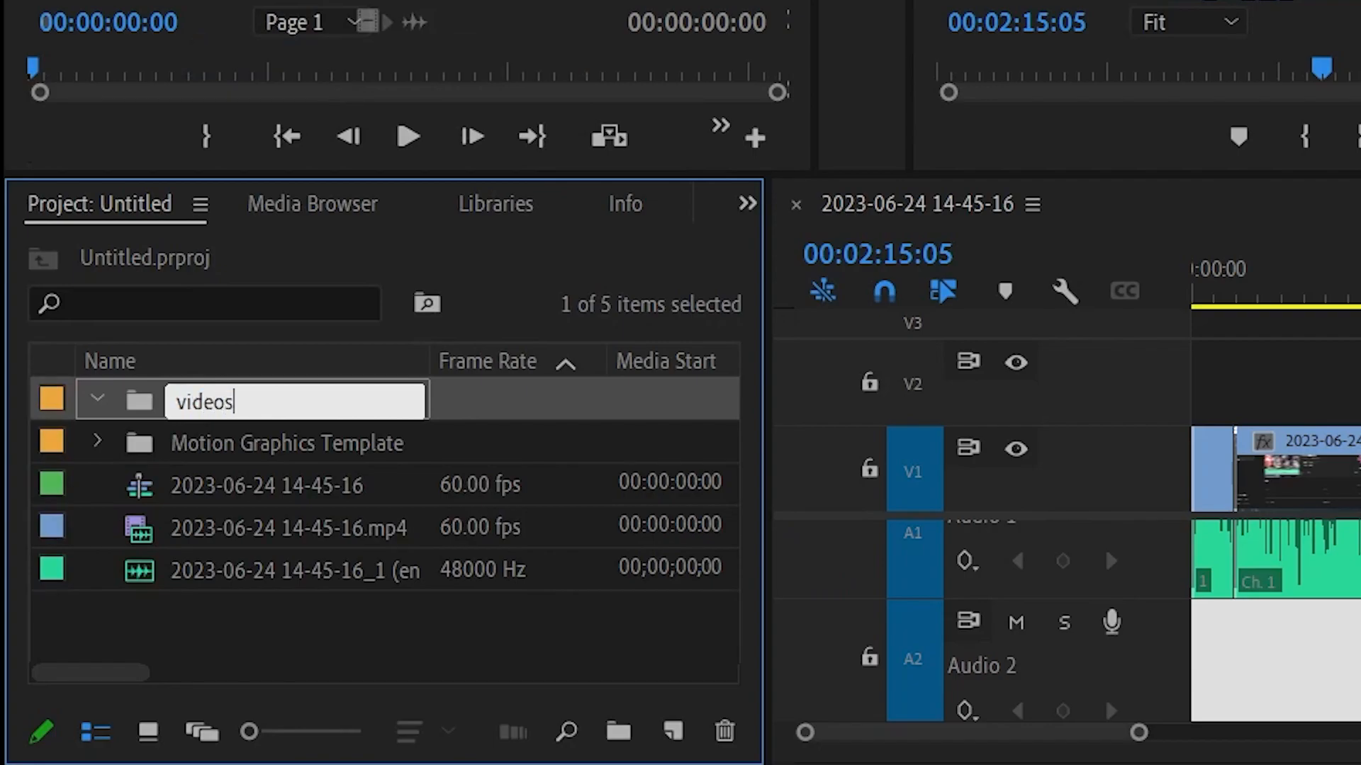
{"action": "left_click", "coordinate": [674, 602]}
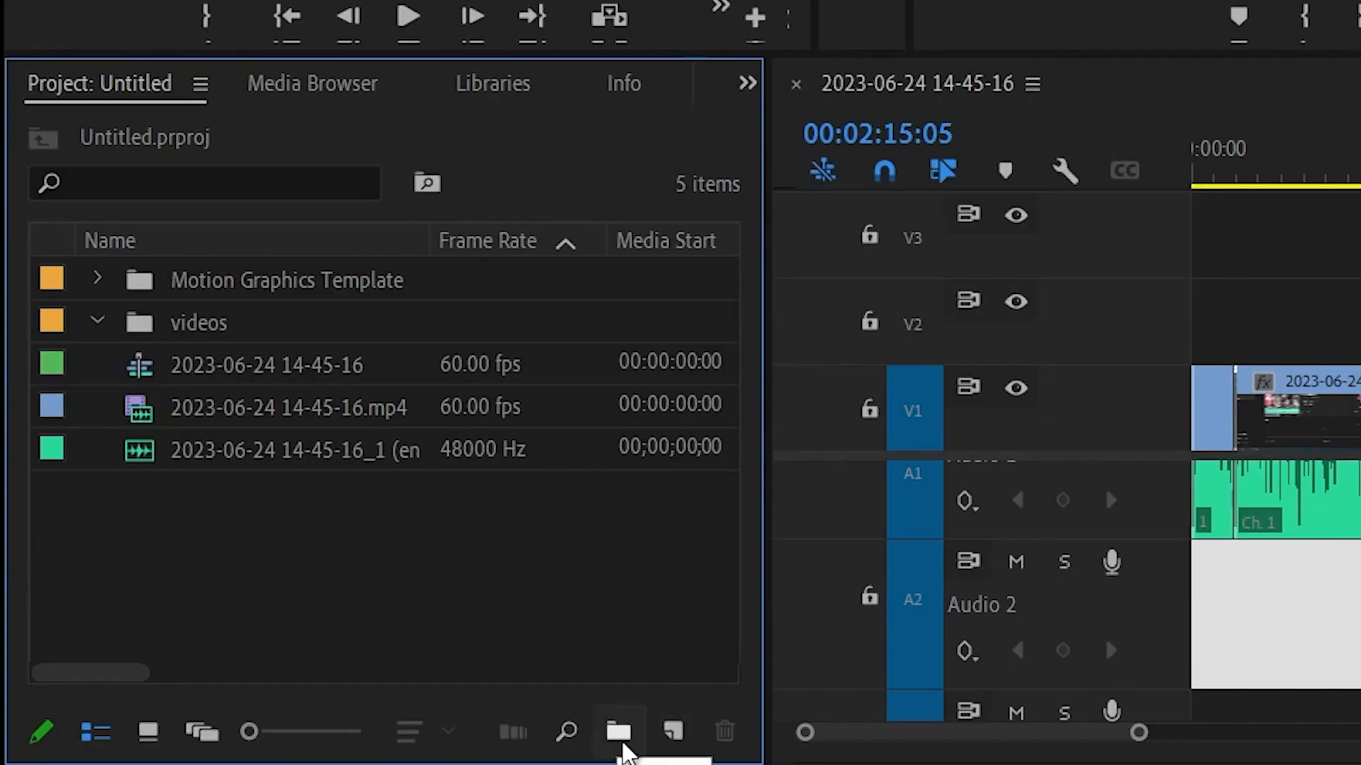
{"action": "left_click", "coordinate": [627, 751]}
{"action": "type", "text": "audio"}
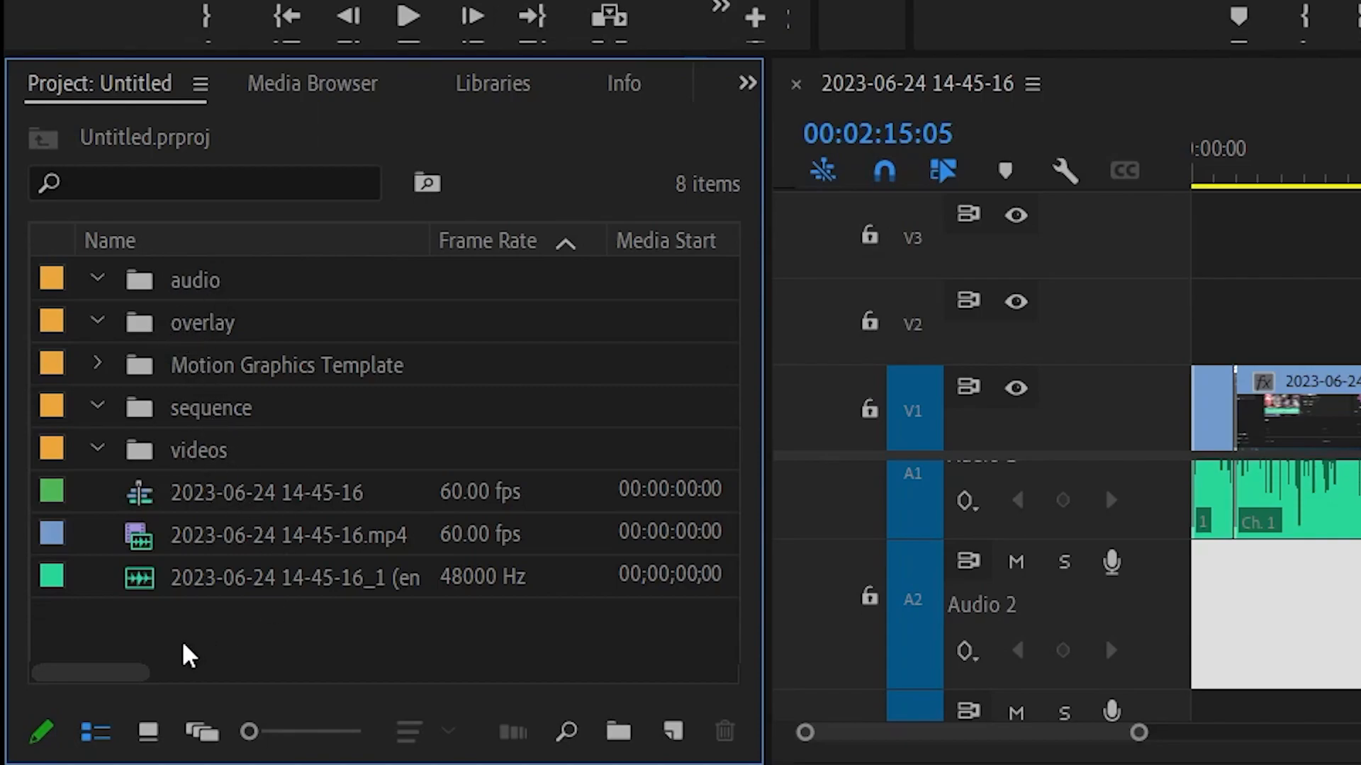
{"action": "left_click_drag", "start_coordinate": [202, 592], "coordinate": [237, 291]}
{"action": "left_click_drag", "start_coordinate": [223, 552], "coordinate": [187, 496]}
{"action": "left_click_drag", "start_coordinate": [219, 593], "coordinate": [177, 369]}
{"action": "left_click", "coordinate": [218, 407]}
{"action": "left_click", "coordinate": [97, 365]}
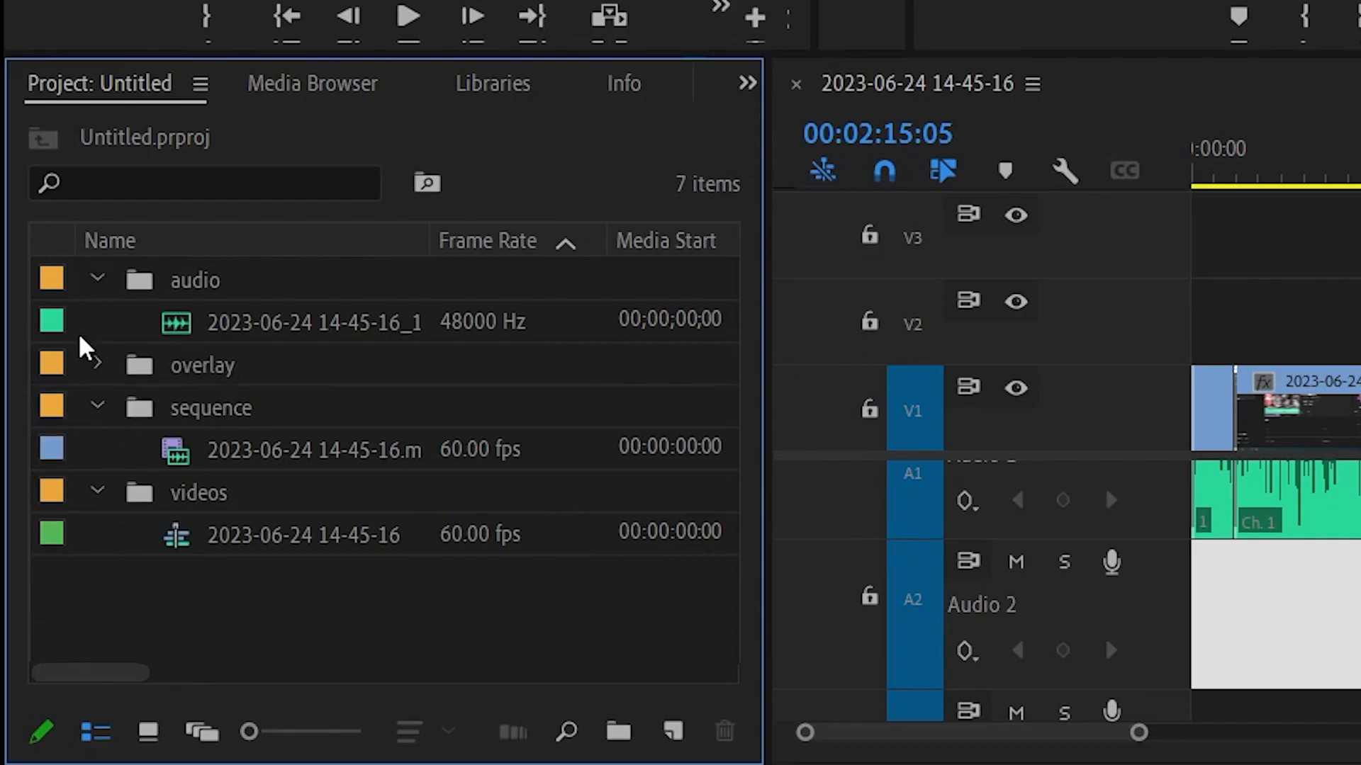
- Collapse the audio, sequence and videos bins in the project list
{"action": "left_click", "coordinate": [99, 280]}
{"action": "left_click", "coordinate": [99, 363]}
{"action": "left_click", "coordinate": [99, 406]}
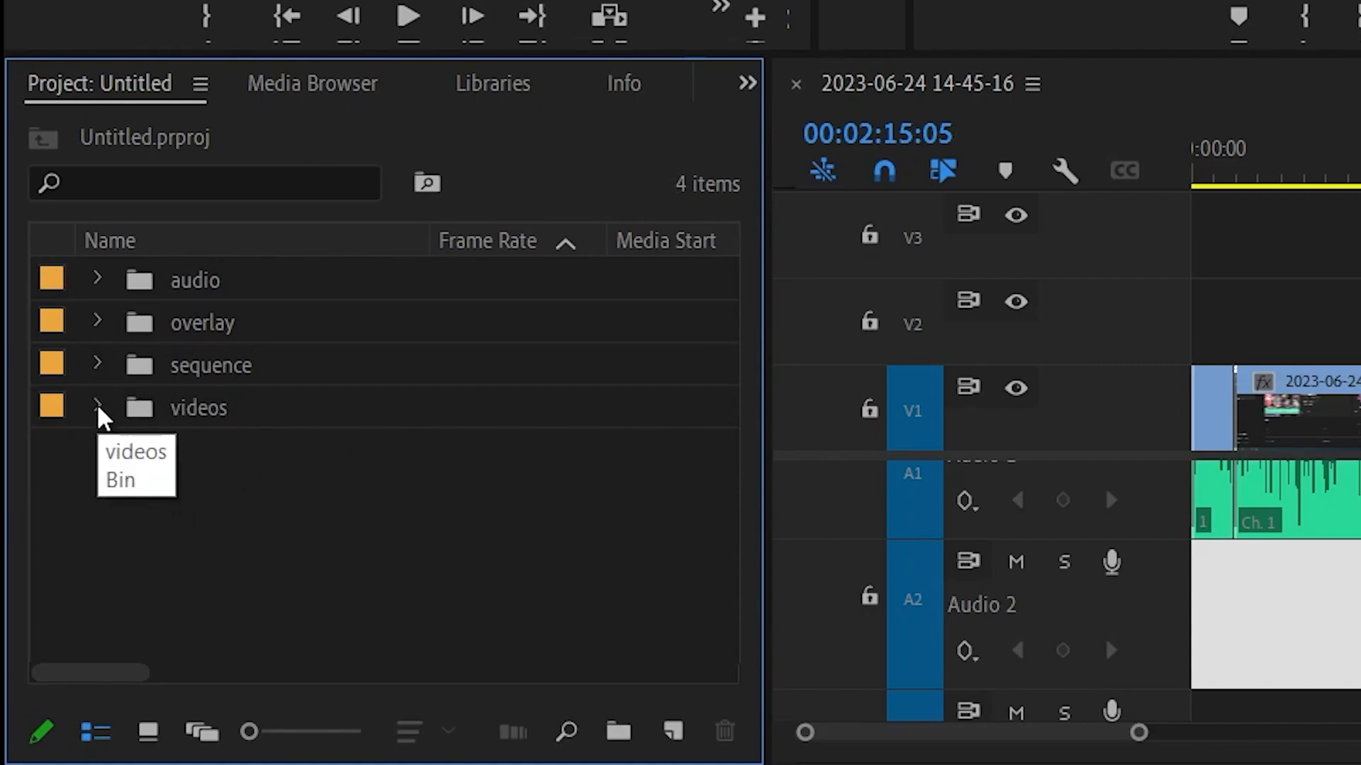
{"action": "left_click_drag", "start_coordinate": [320, 522], "coordinate": [167, 455]}
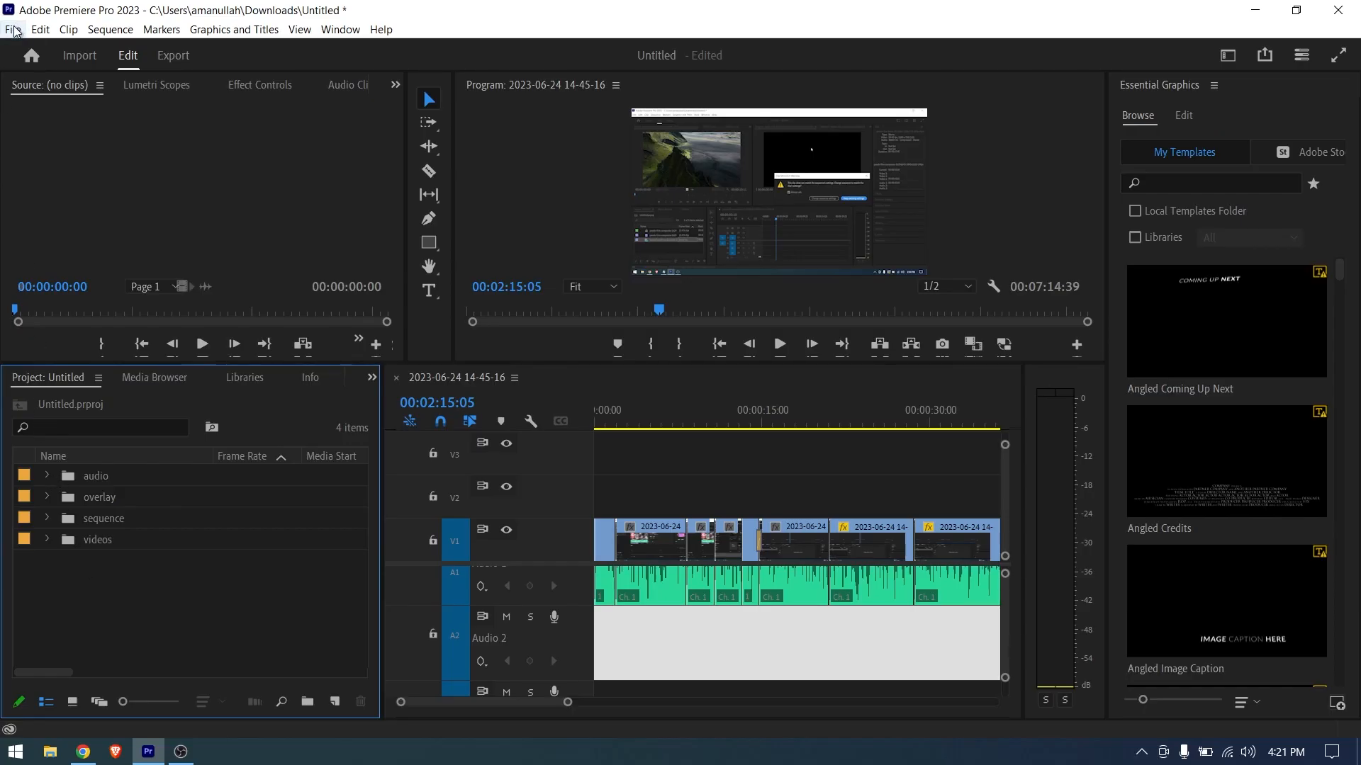
- Create a new project named project 02 in the Downloads folder without importing any media
{"action": "left_click", "coordinate": [13, 29]}
{"action": "mouse_move", "coordinate": [228, 54]}
{"action": "left_click", "coordinate": [304, 48]}
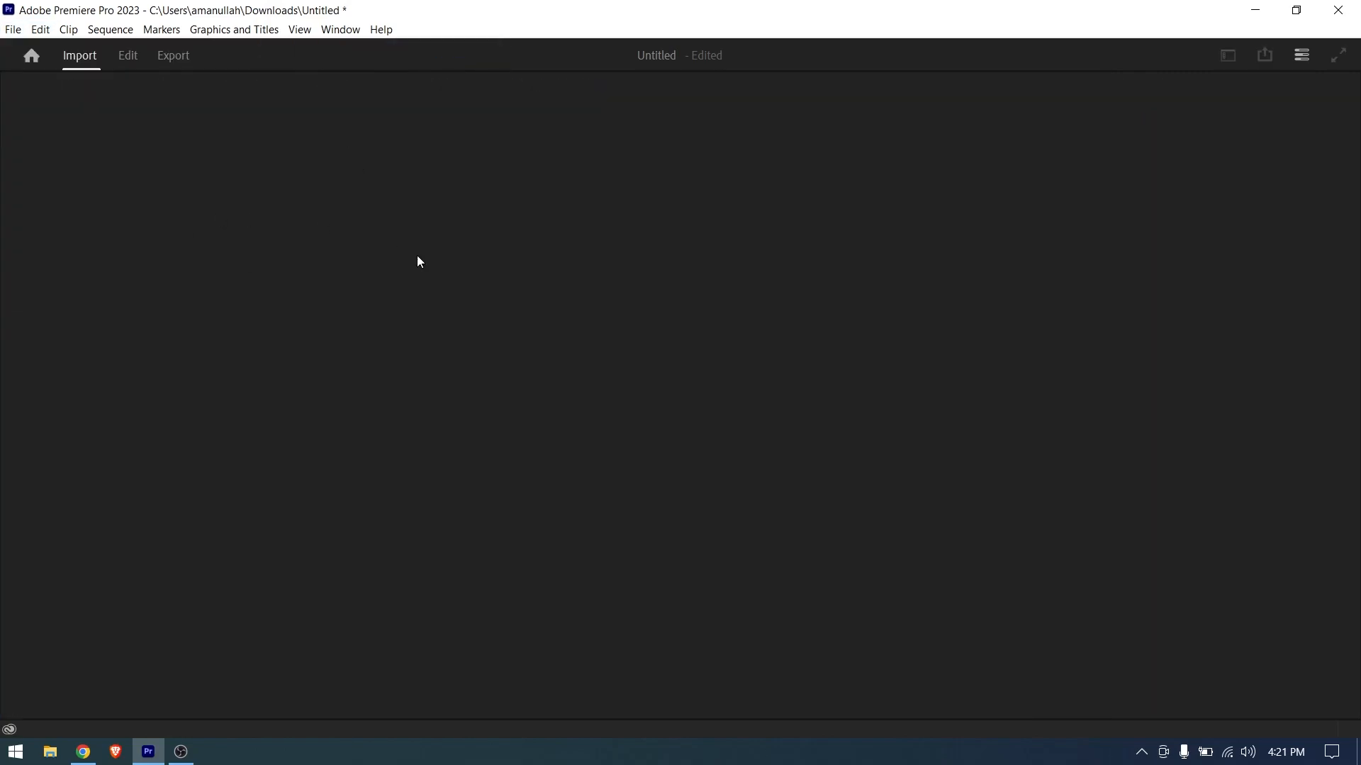
{"action": "type", "text": "project 02"}
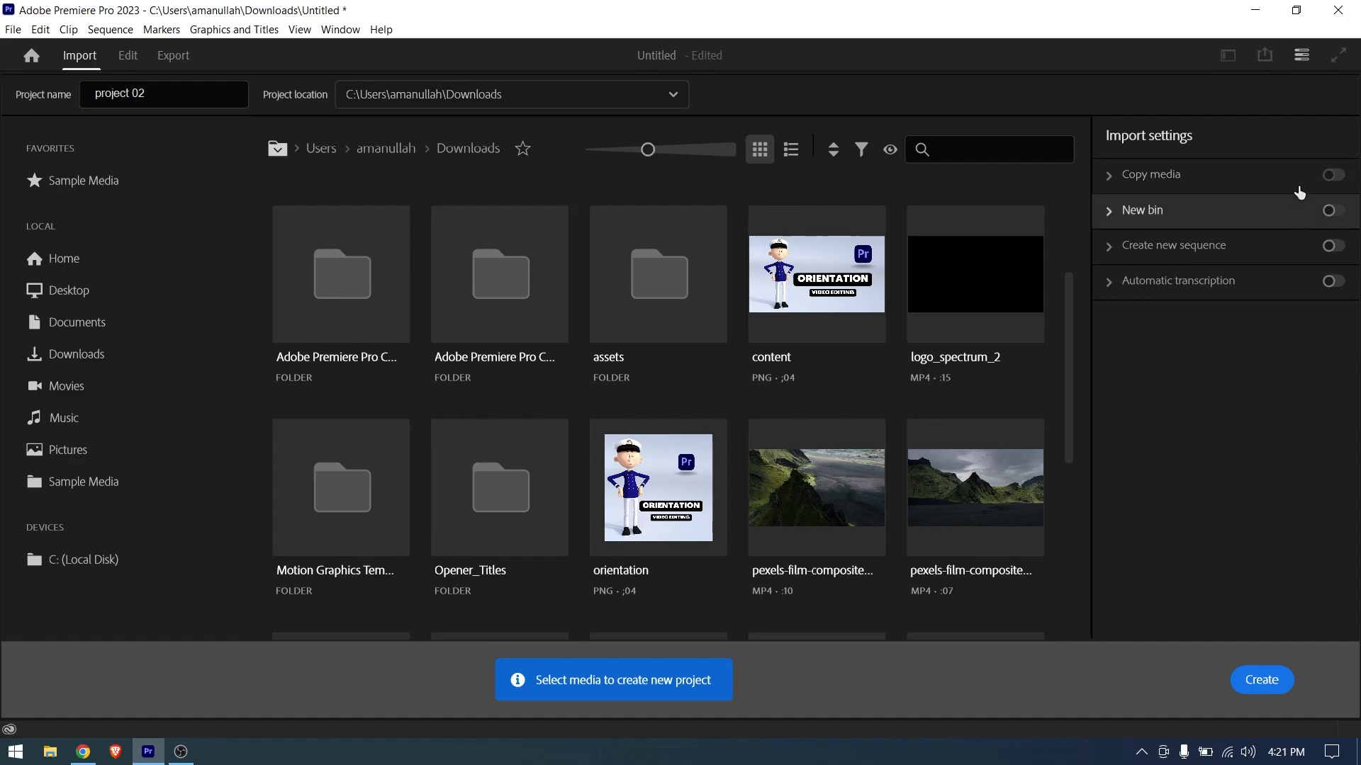
{"action": "left_click", "coordinate": [1260, 678]}
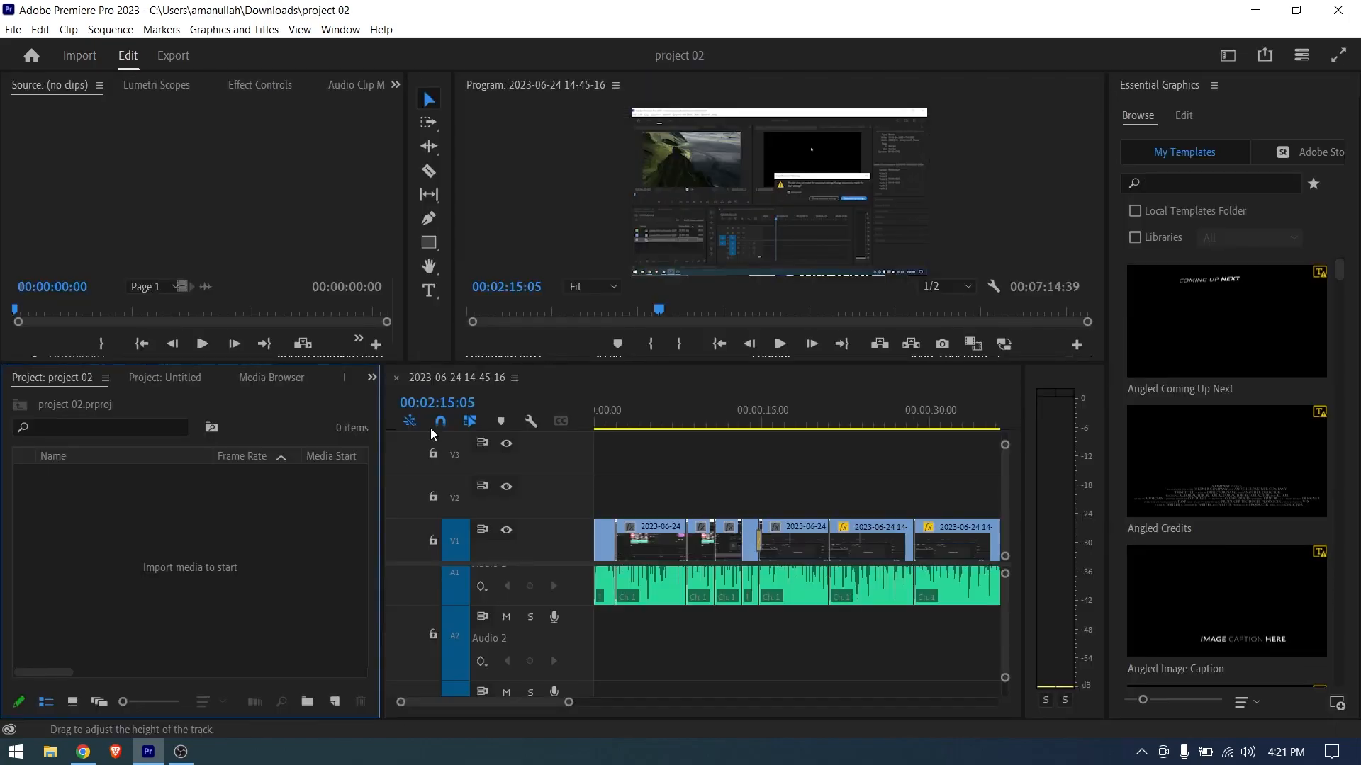
{"action": "left_click", "coordinate": [514, 377]}
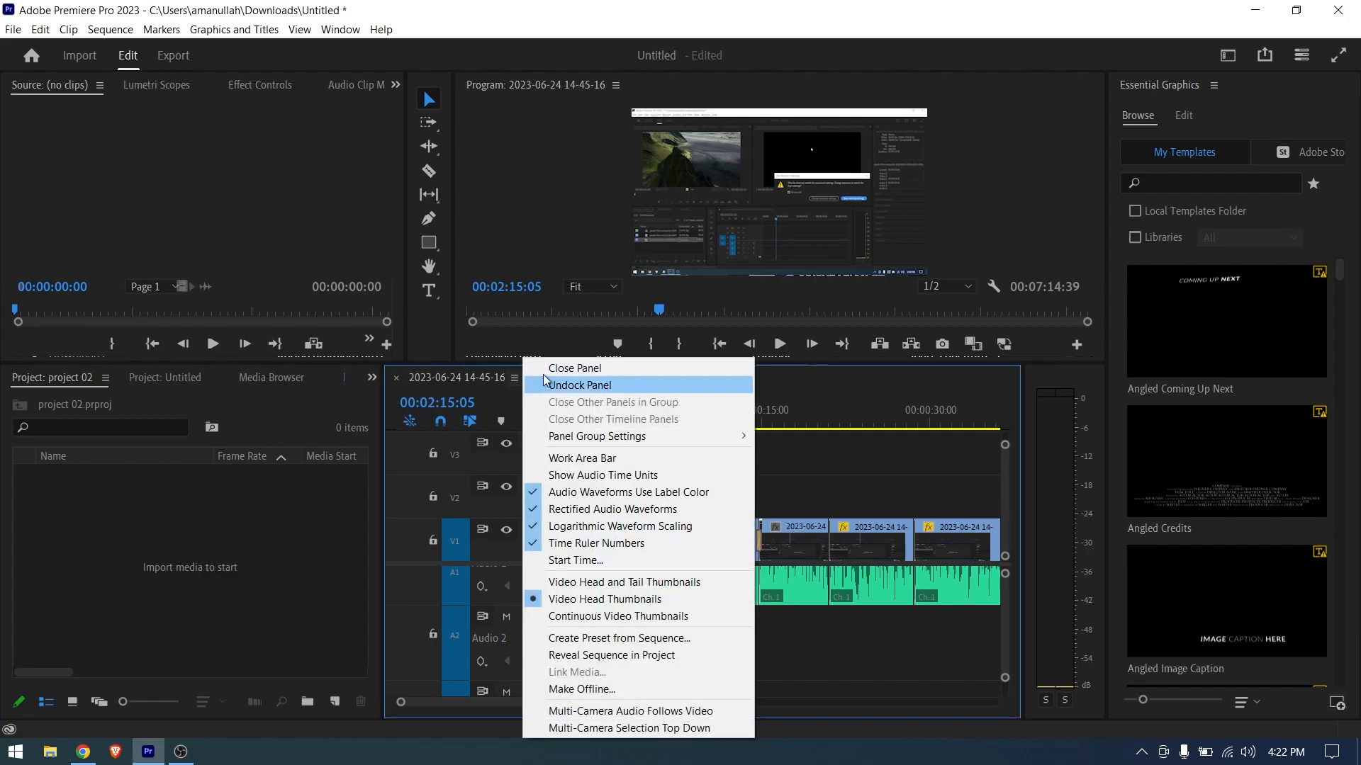
{"action": "left_click", "coordinate": [545, 367]}
{"action": "left_click", "coordinate": [72, 380]}
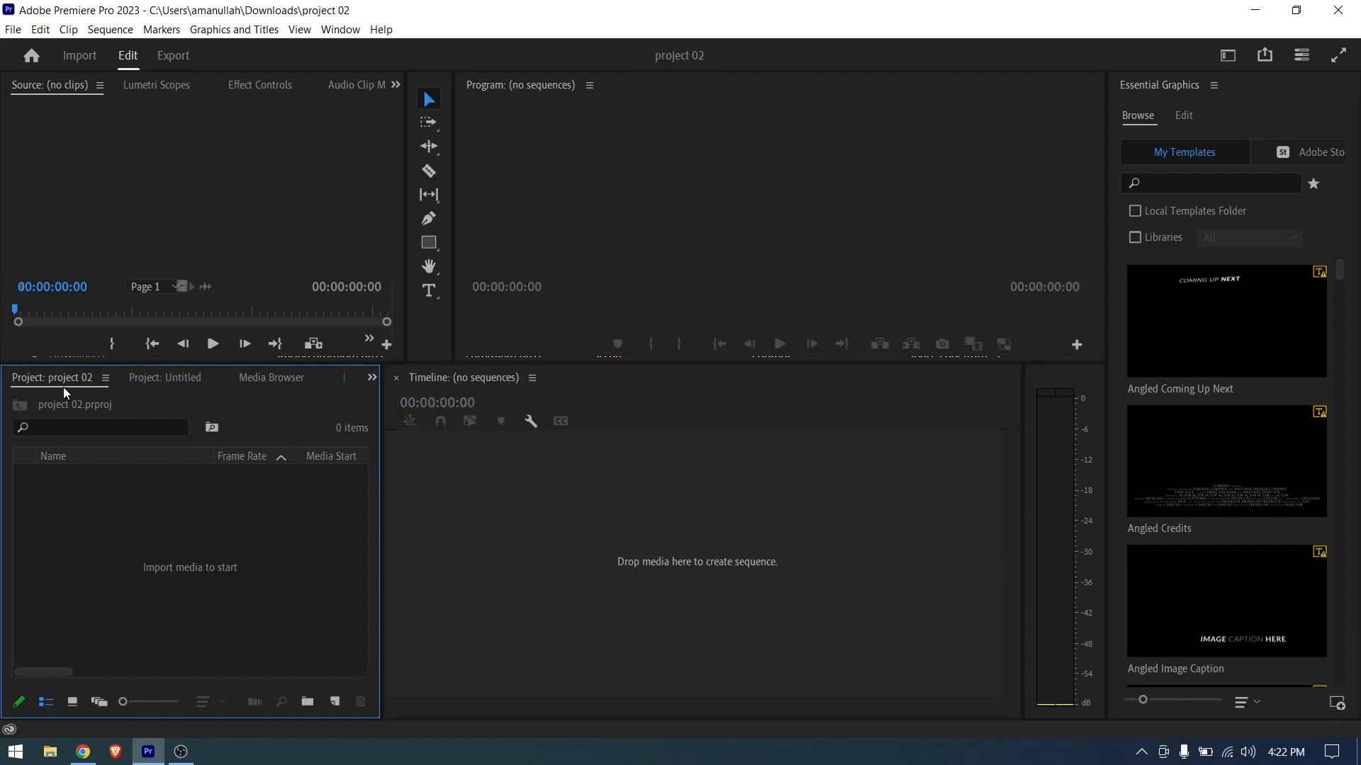
{"action": "left_click", "coordinate": [148, 384]}
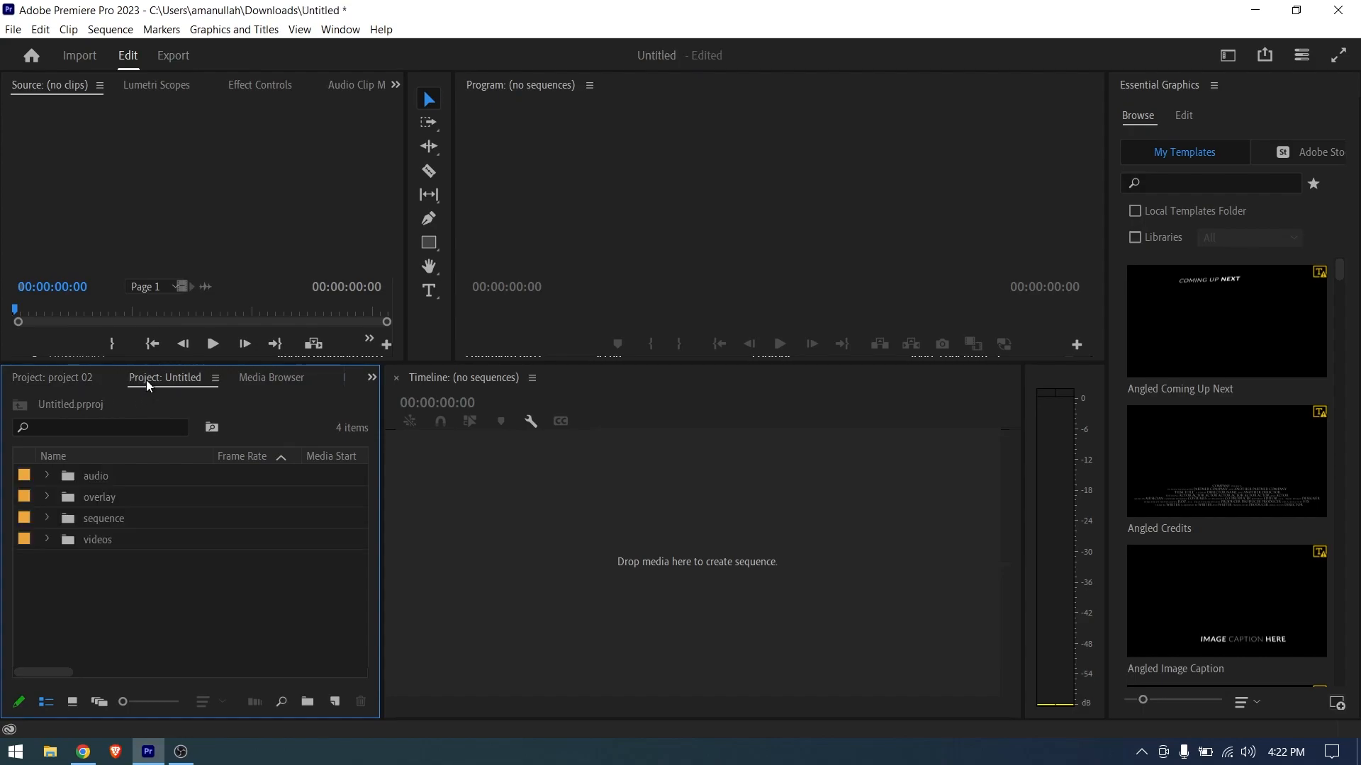
{"action": "left_click", "coordinate": [214, 378]}
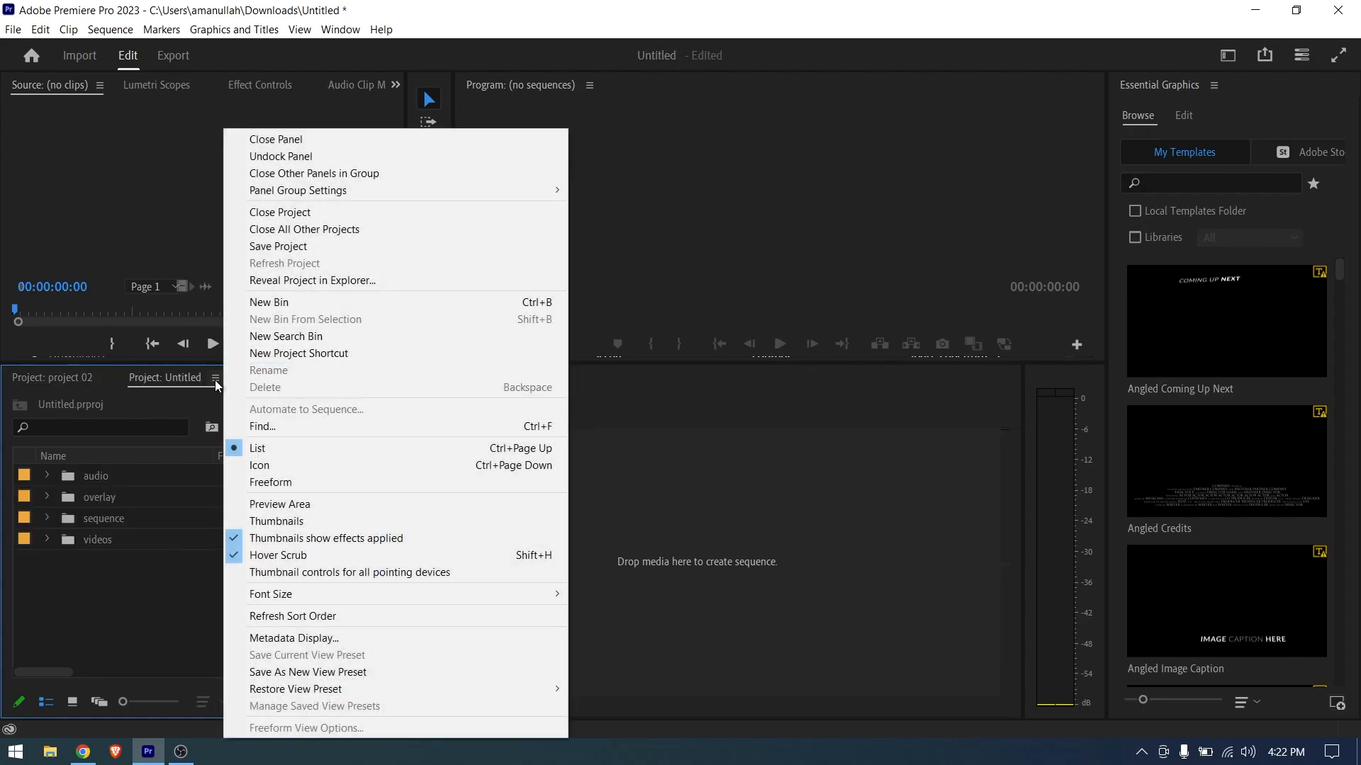
{"action": "left_click", "coordinate": [267, 140]}
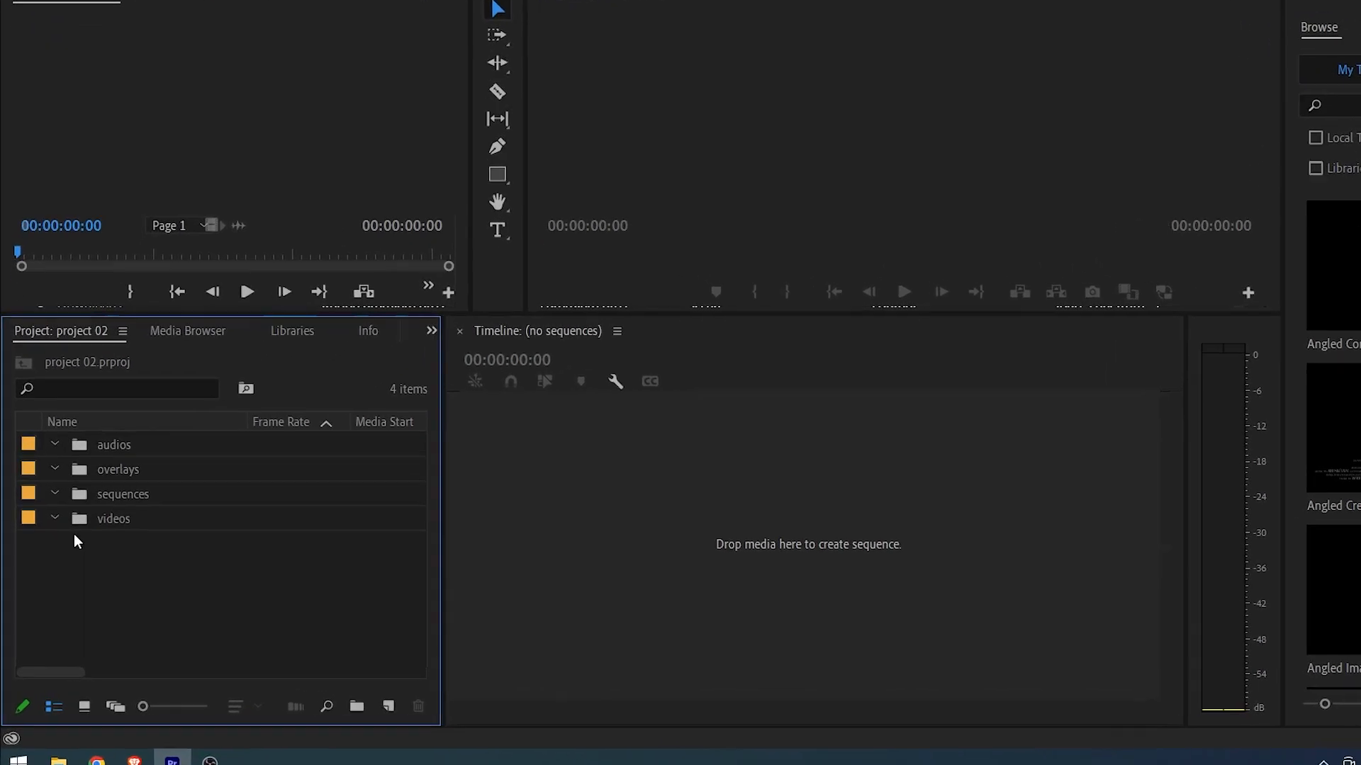
- Create bins named audios, overlays, sequences and videos in project 02
{"action": "left_click_drag", "start_coordinate": [140, 597], "coordinate": [78, 525]}
{"action": "left_click_drag", "start_coordinate": [160, 386], "coordinate": [160, 386]}
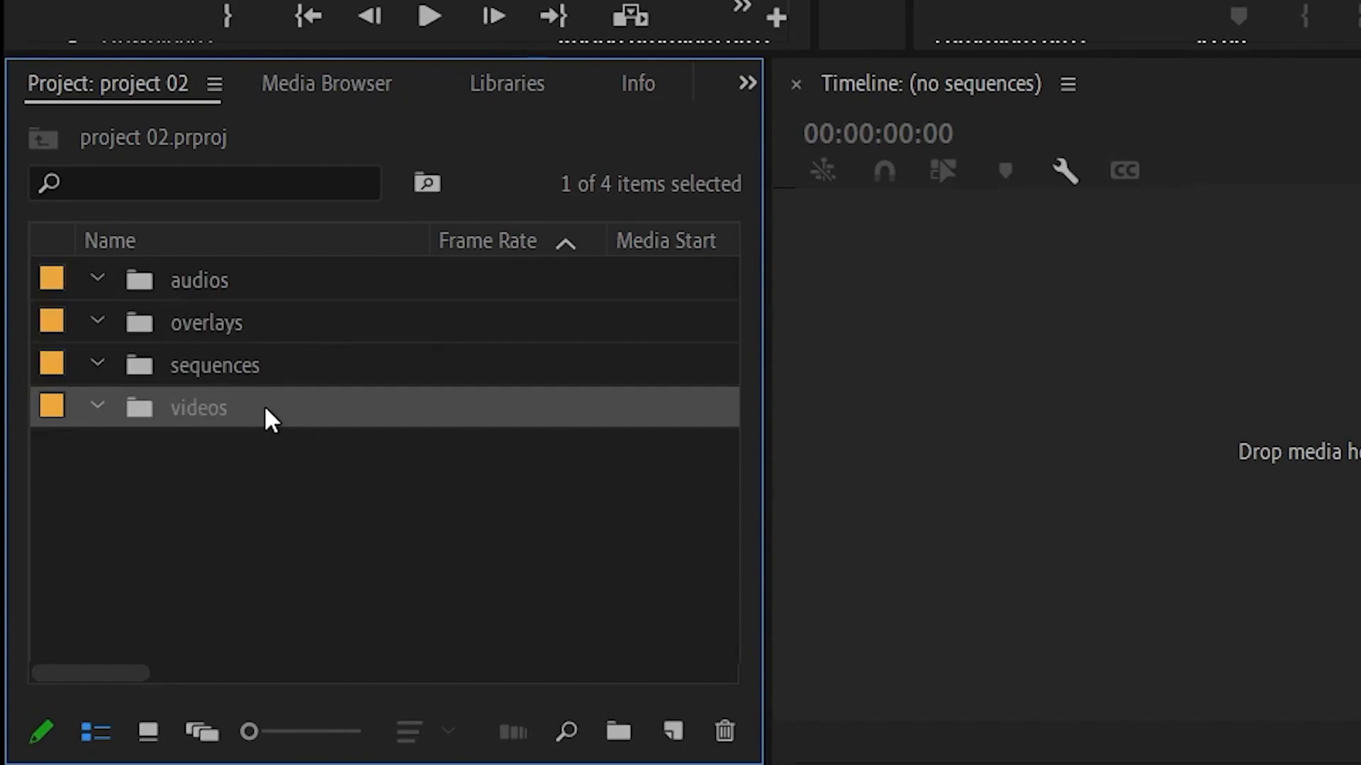
{"action": "left_click", "coordinate": [261, 496]}
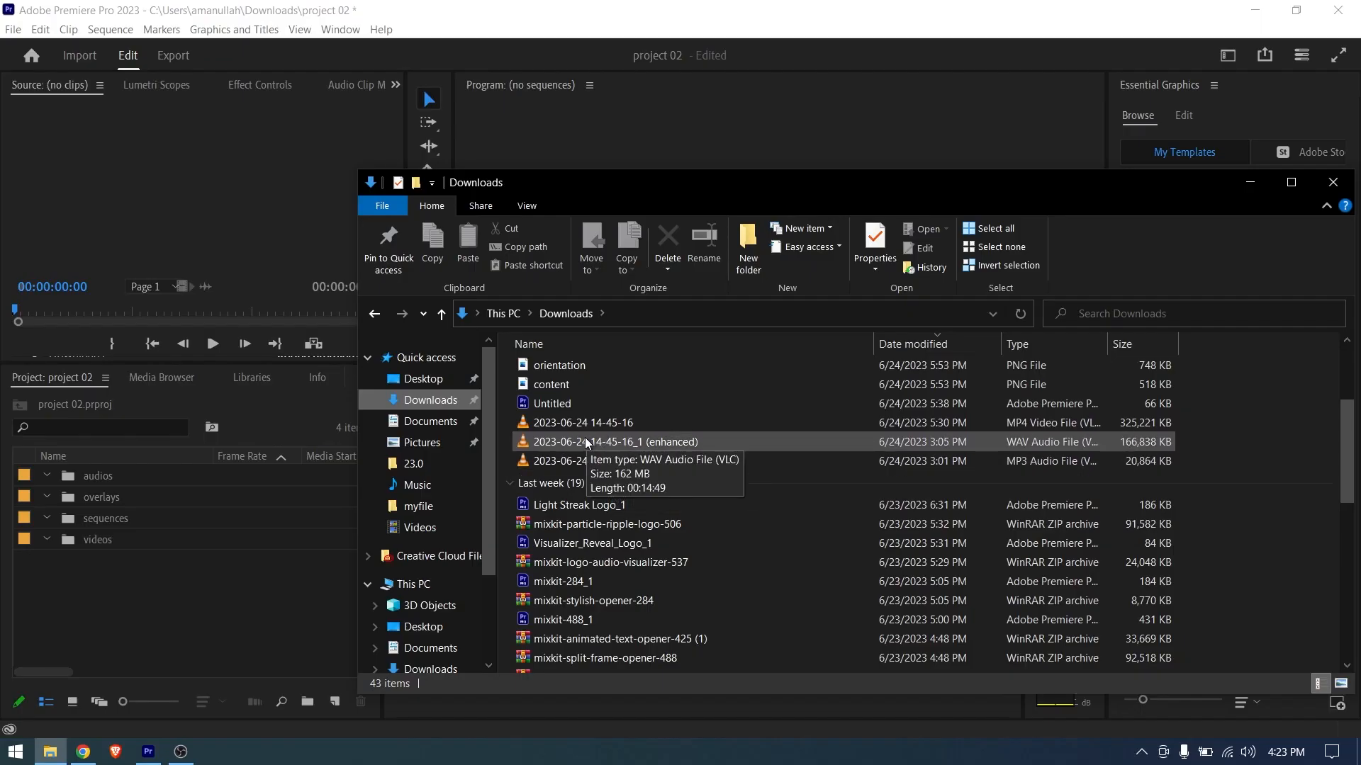
{"action": "left_click", "coordinate": [586, 440]}
{"action": "left_click_drag", "start_coordinate": [576, 439], "coordinate": [115, 478]}
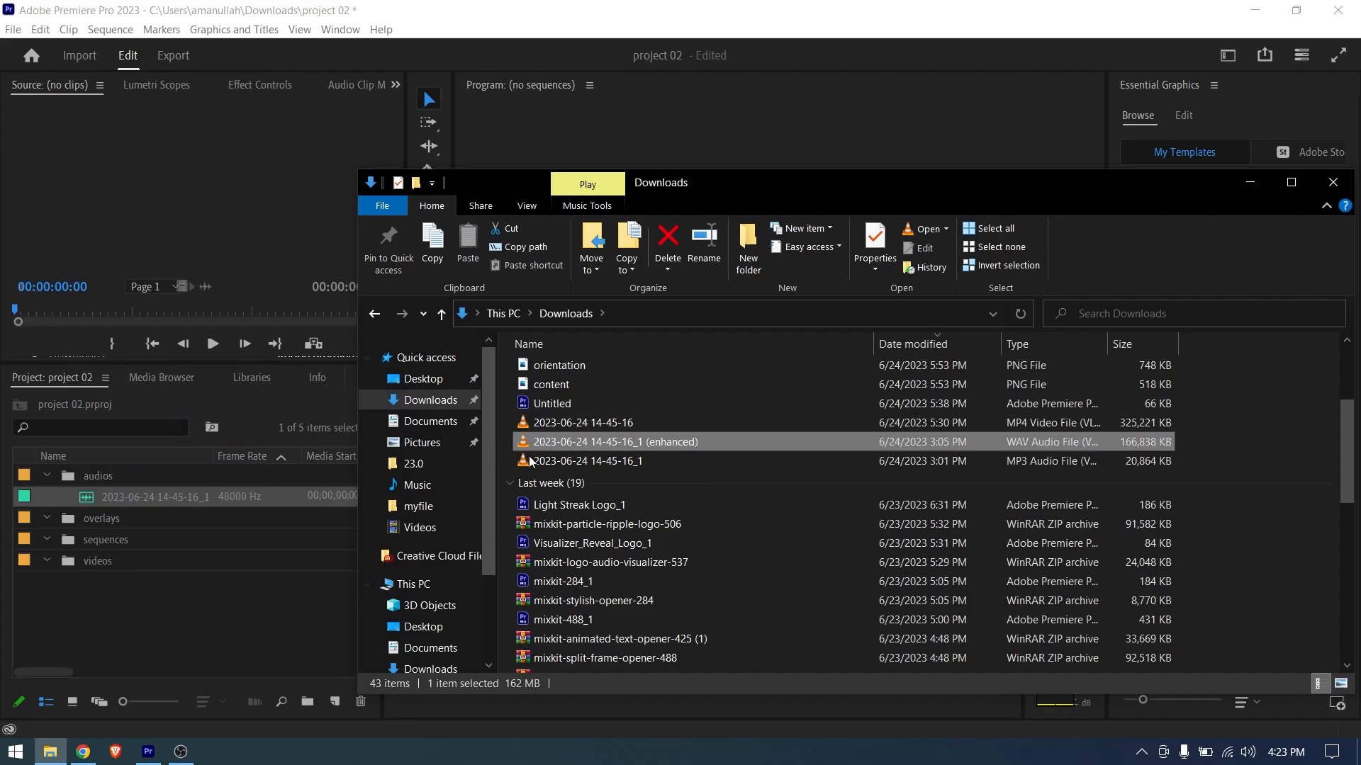
{"action": "scroll", "coordinate": [590, 571], "scroll_direction": "down", "scroll_amount": 1}
{"action": "left_click", "coordinate": [591, 644]}
{"action": "left_click_drag", "start_coordinate": [594, 646], "coordinate": [68, 557]}
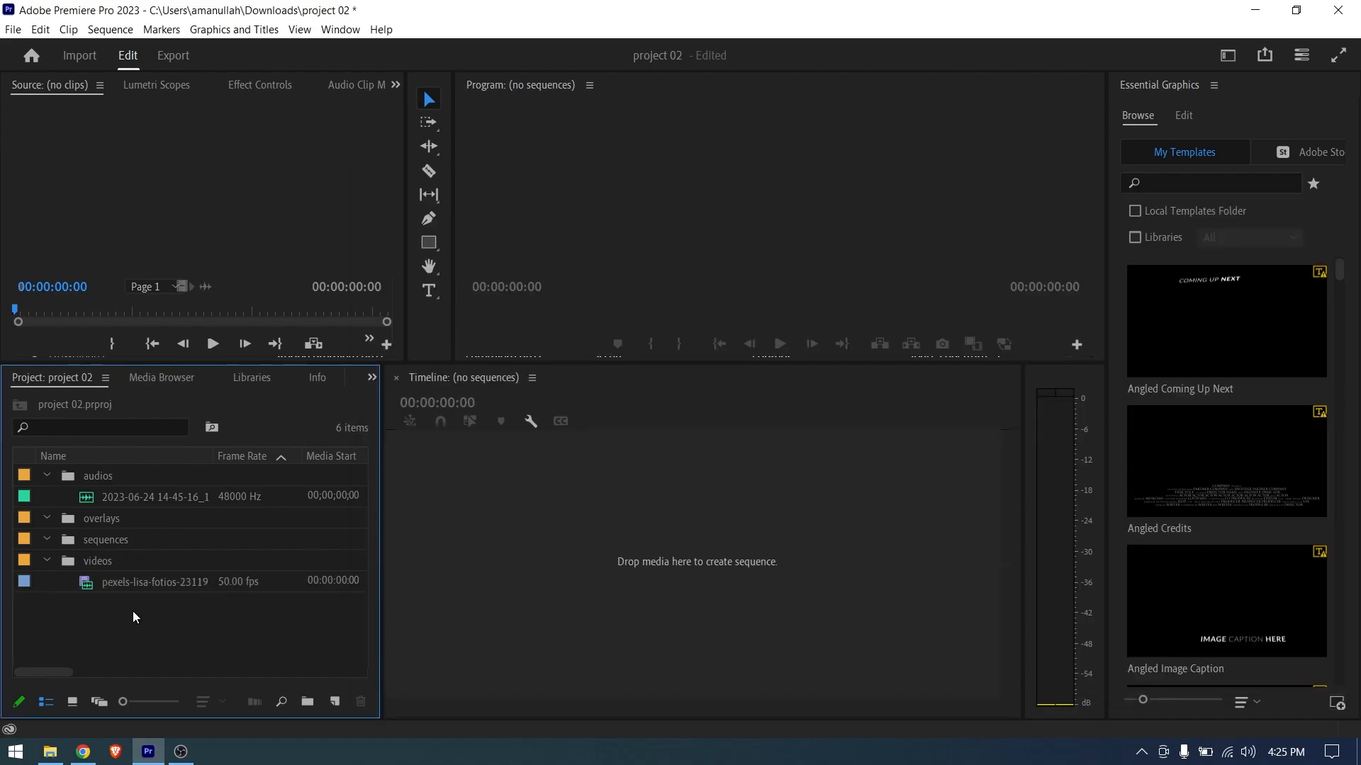
- Remove all existing bins from project 02 and import the audios, overlays and videos folders from Documents > editing
{"action": "left_click", "coordinate": [50, 751]}
{"action": "left_click_drag", "start_coordinate": [571, 440], "coordinate": [543, 365]}
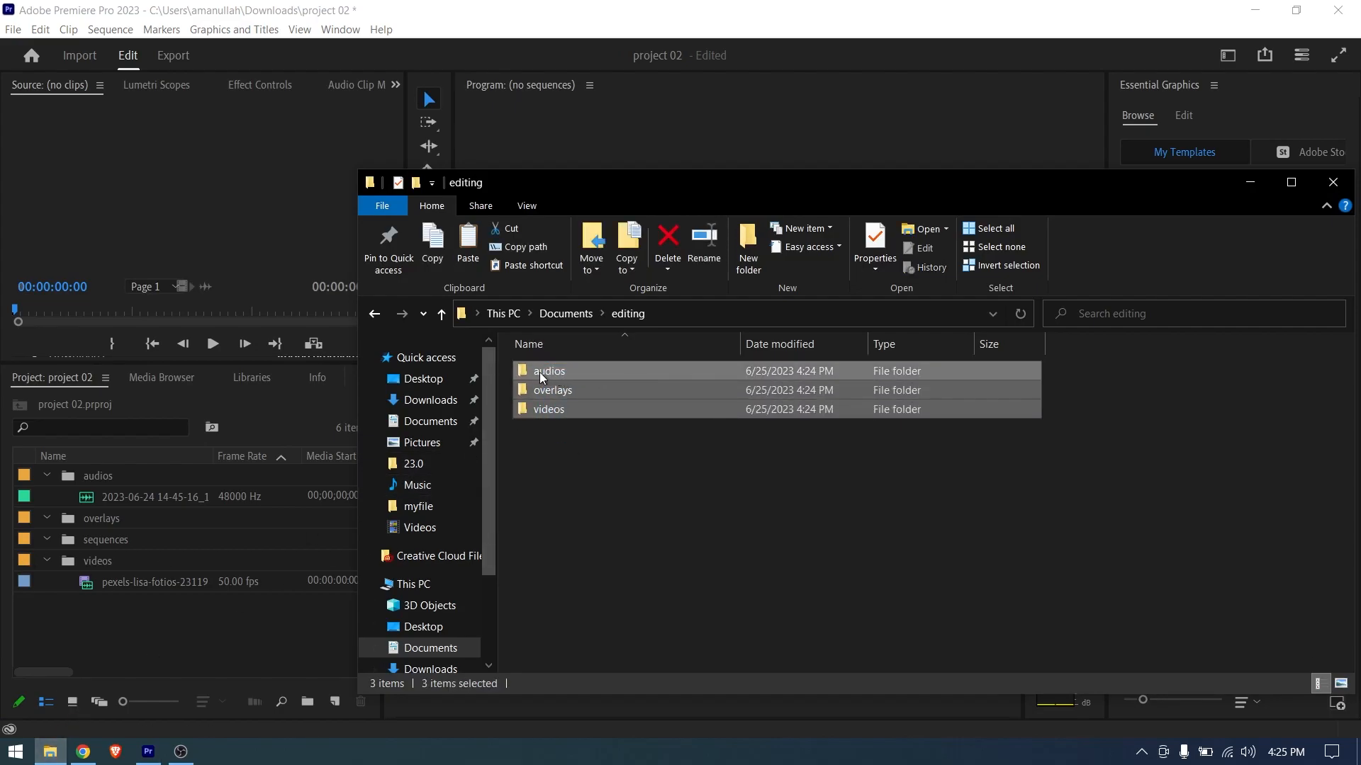
{"action": "left_click_drag", "start_coordinate": [178, 634], "coordinate": [68, 474]}
{"action": "right_click", "coordinate": [79, 481]}
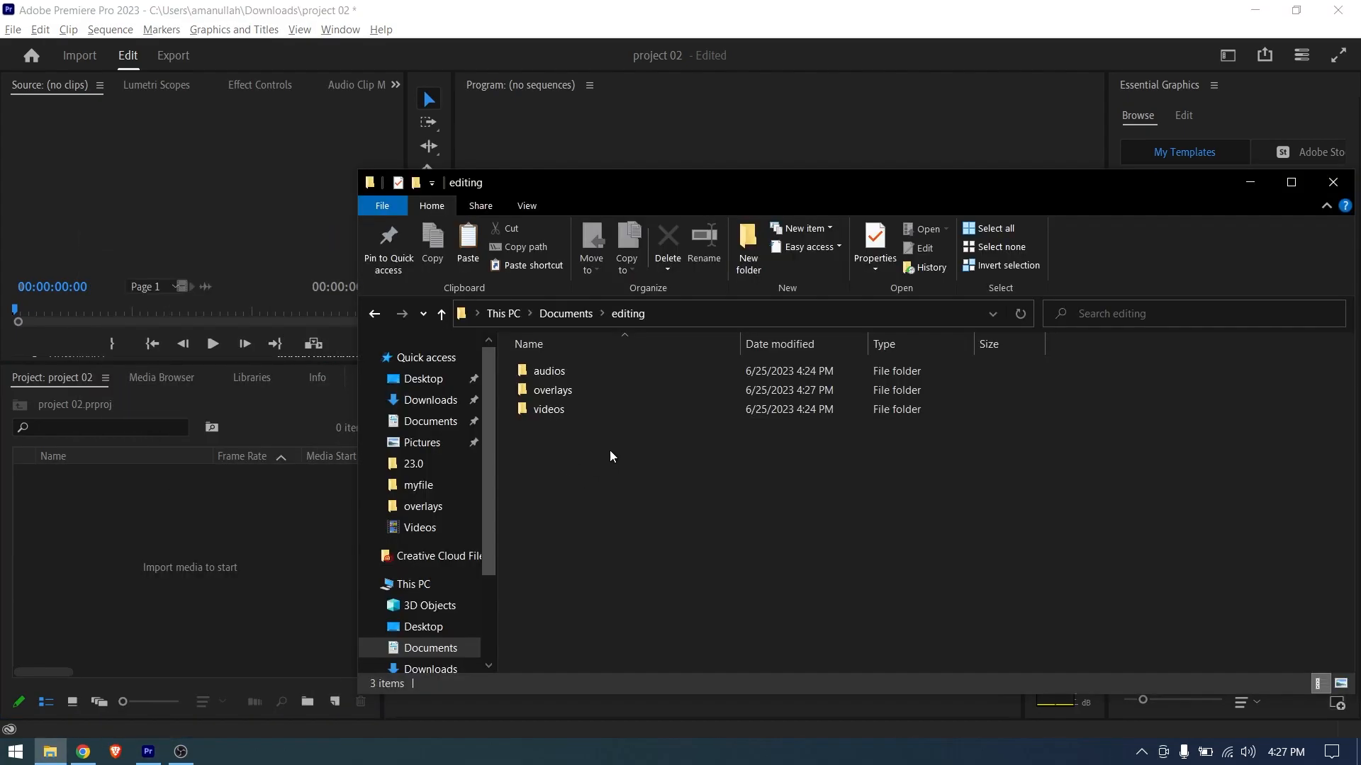
{"action": "left_click_drag", "start_coordinate": [609, 449], "coordinate": [134, 517]}
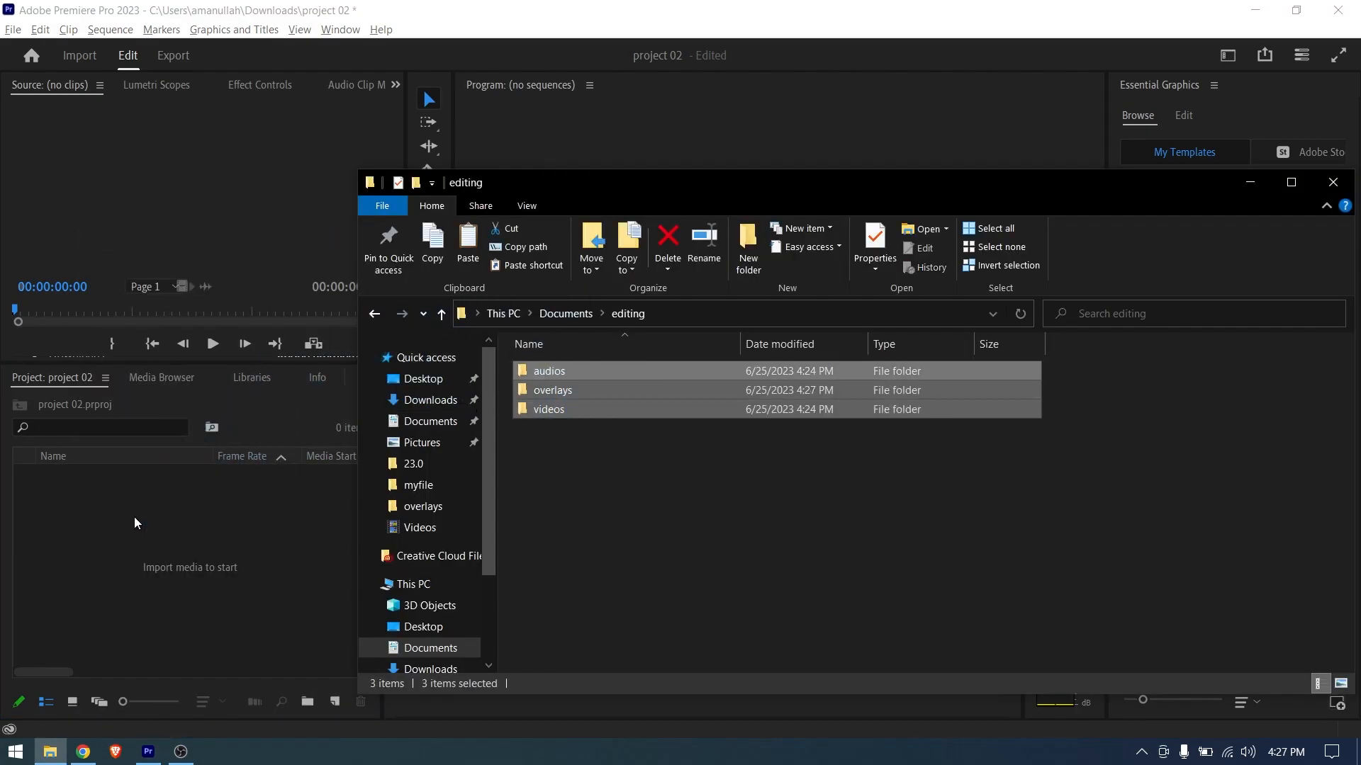
{"action": "left_click", "coordinate": [92, 567]}
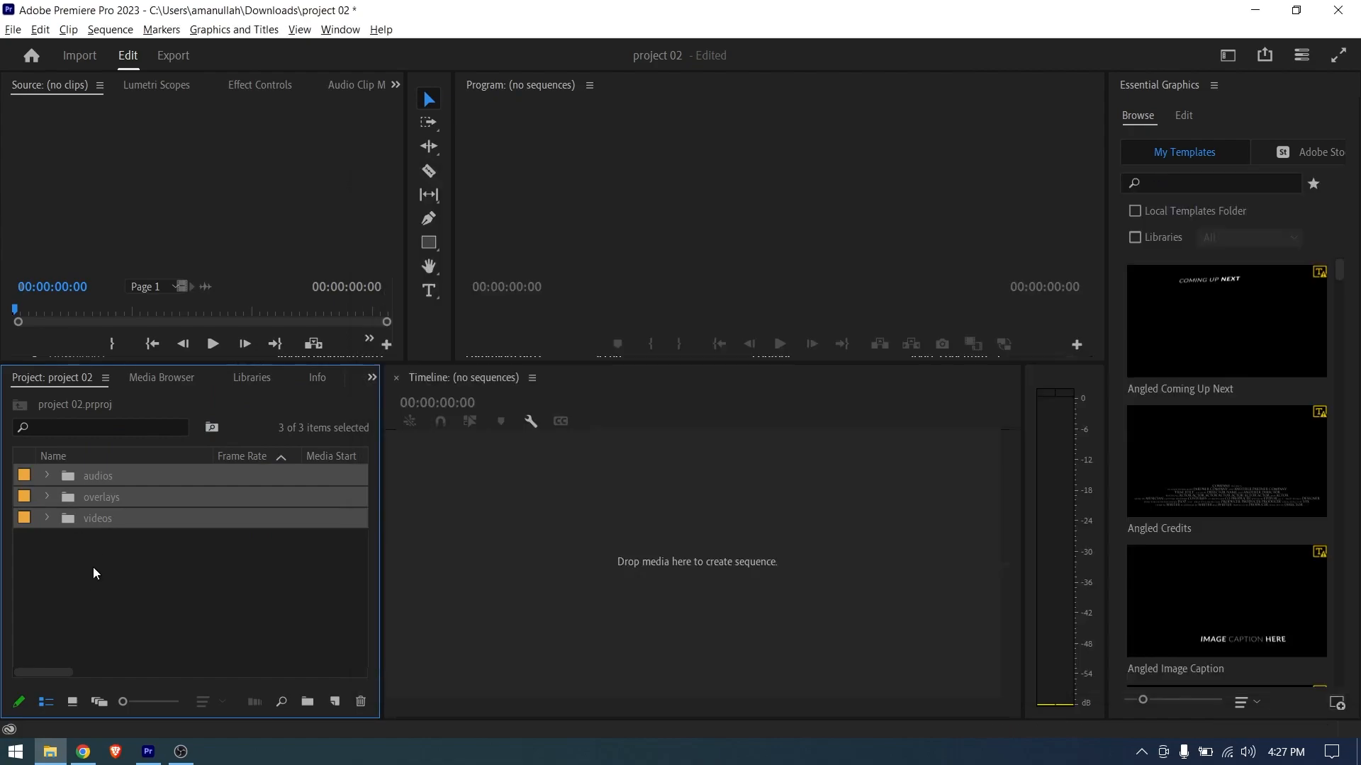
- Expand and collapse the audios bin, and add a new bin named sequences to the project
{"action": "left_click", "coordinate": [46, 477]}
{"action": "left_click", "coordinate": [48, 475]}
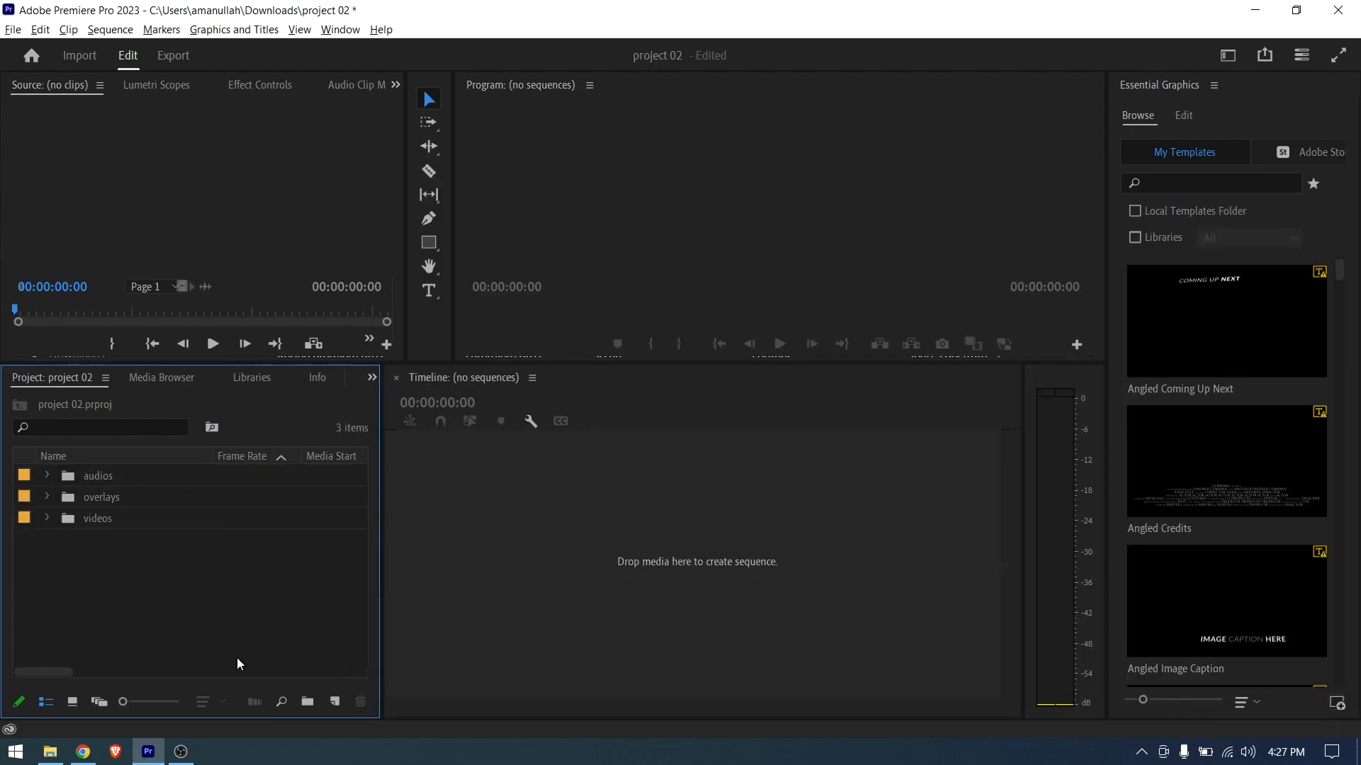
{"action": "key", "text": "ctrl+b"}
{"action": "type", "text": "squ"}
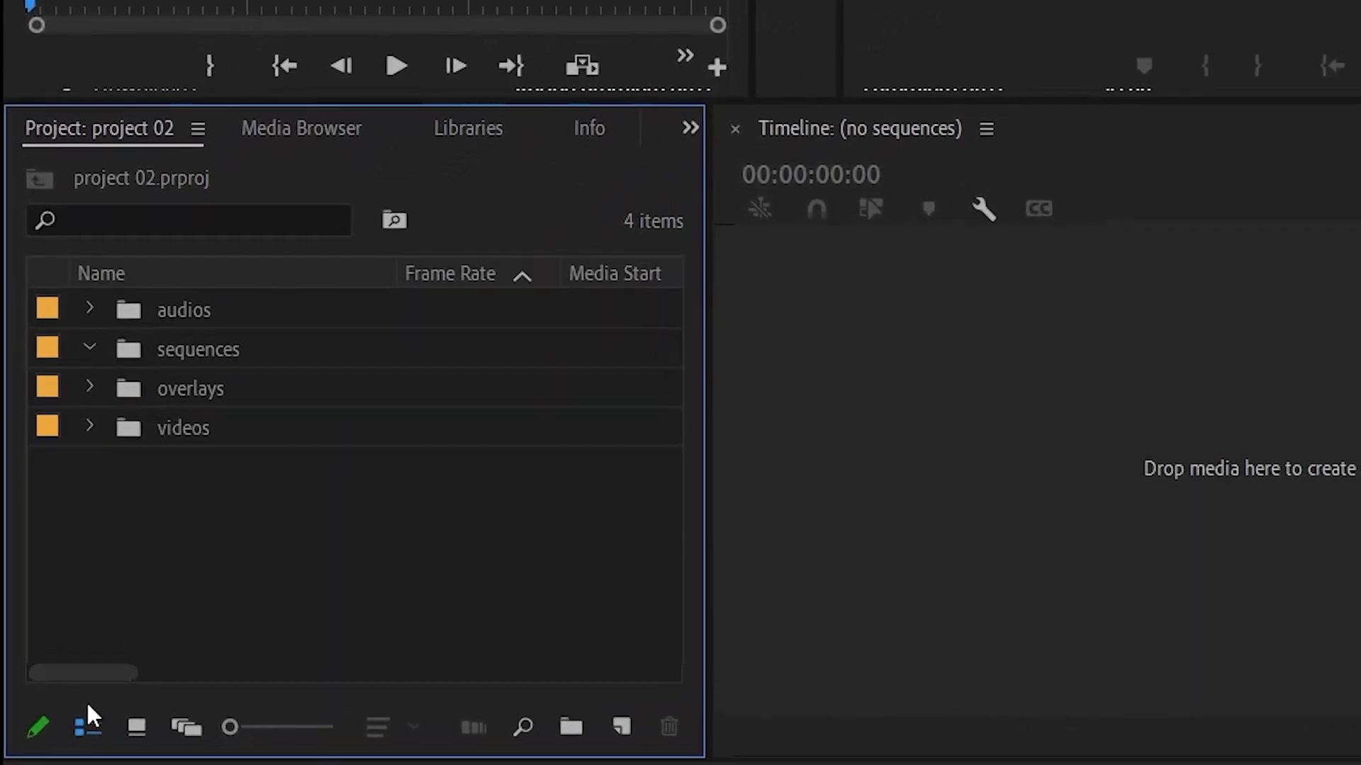
- Show the project bins in icon view, switch them to freeform view, and select the videos bin
{"action": "left_click", "coordinate": [148, 733]}
{"action": "left_click", "coordinate": [202, 732]}
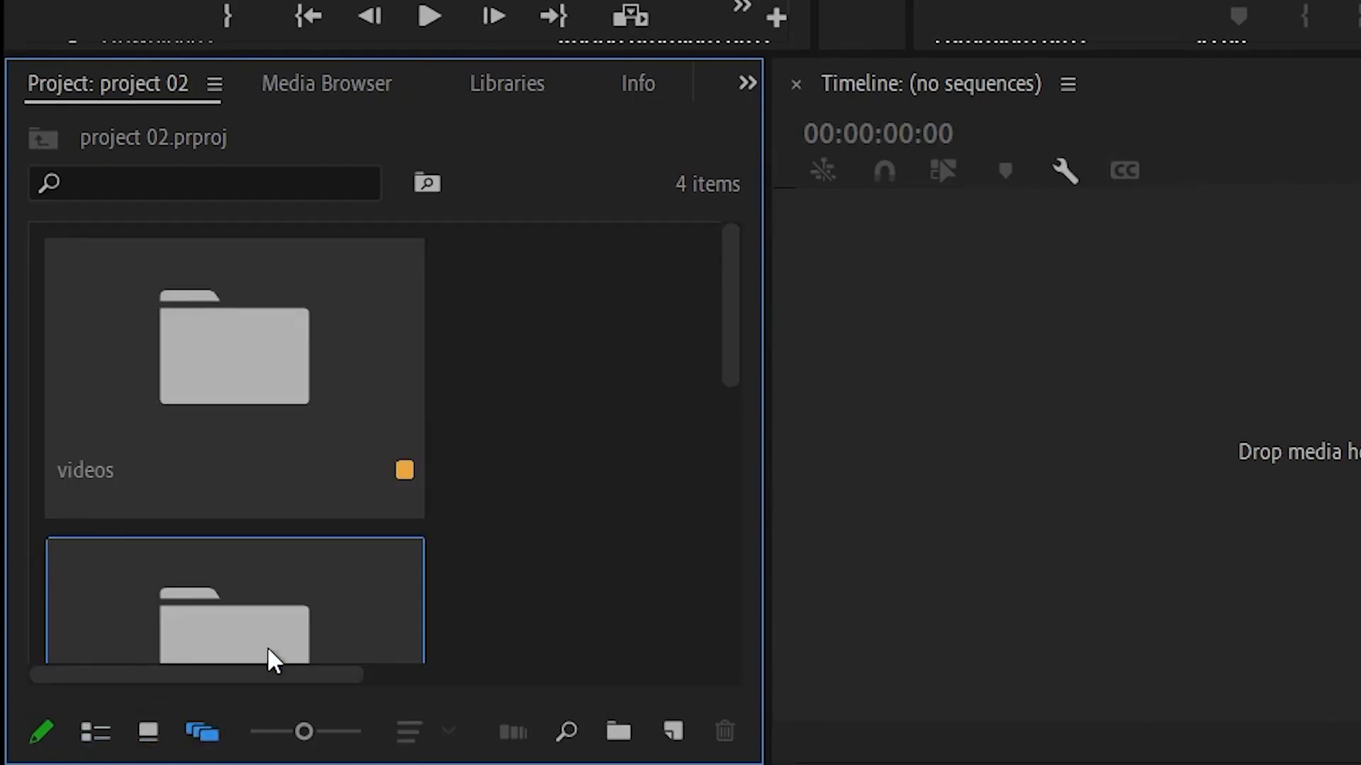
{"action": "left_click_drag", "start_coordinate": [307, 400], "coordinate": [253, 368]}
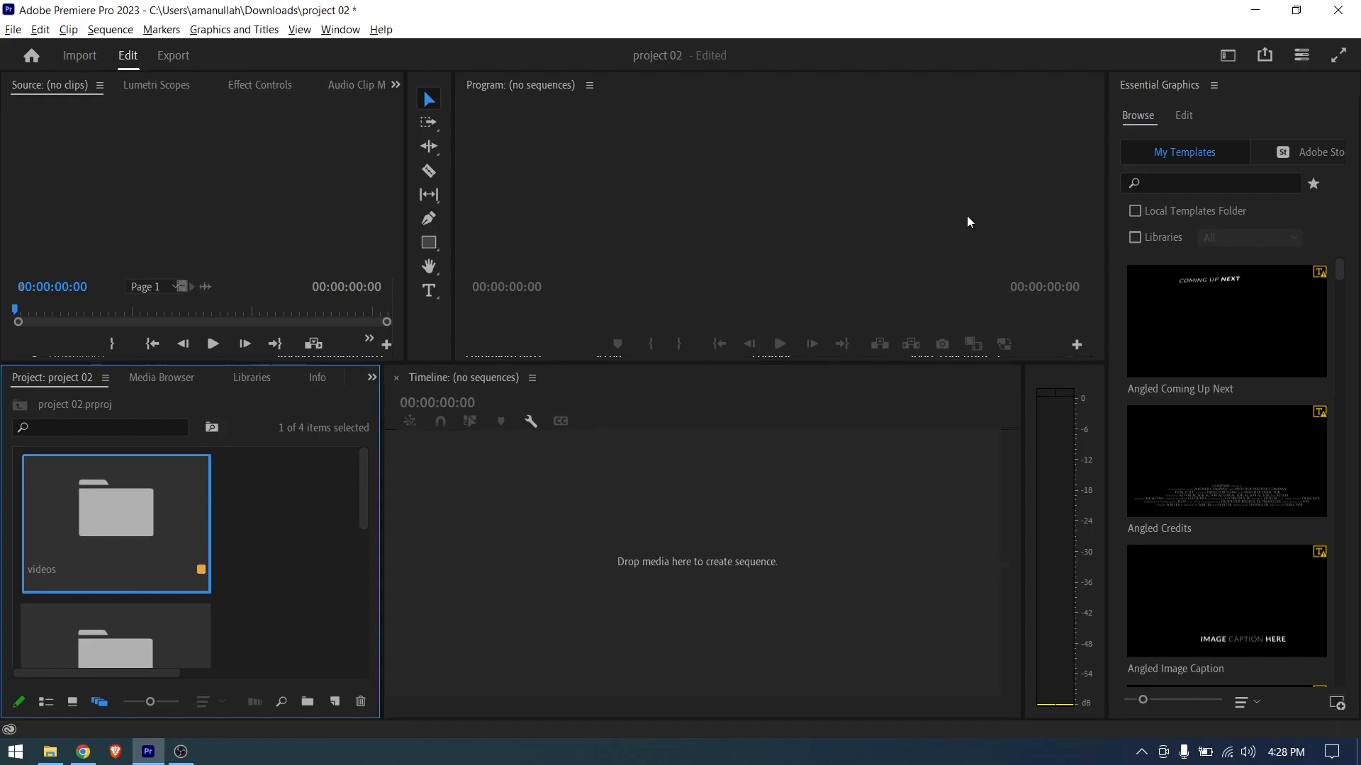
- Switch to a workspace with a larger project panel and open the videos bin
{"action": "left_click", "coordinate": [1228, 56]}
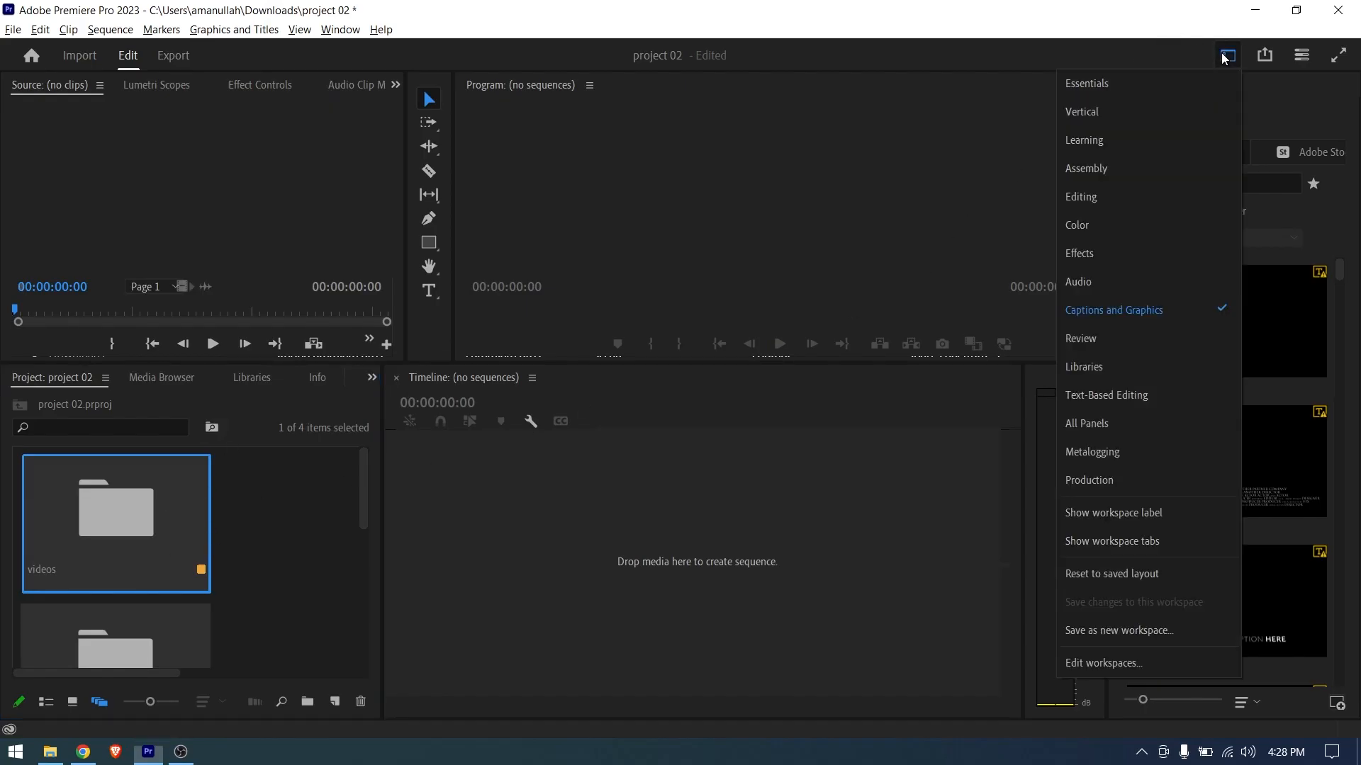
{"action": "left_click", "coordinate": [1107, 337]}
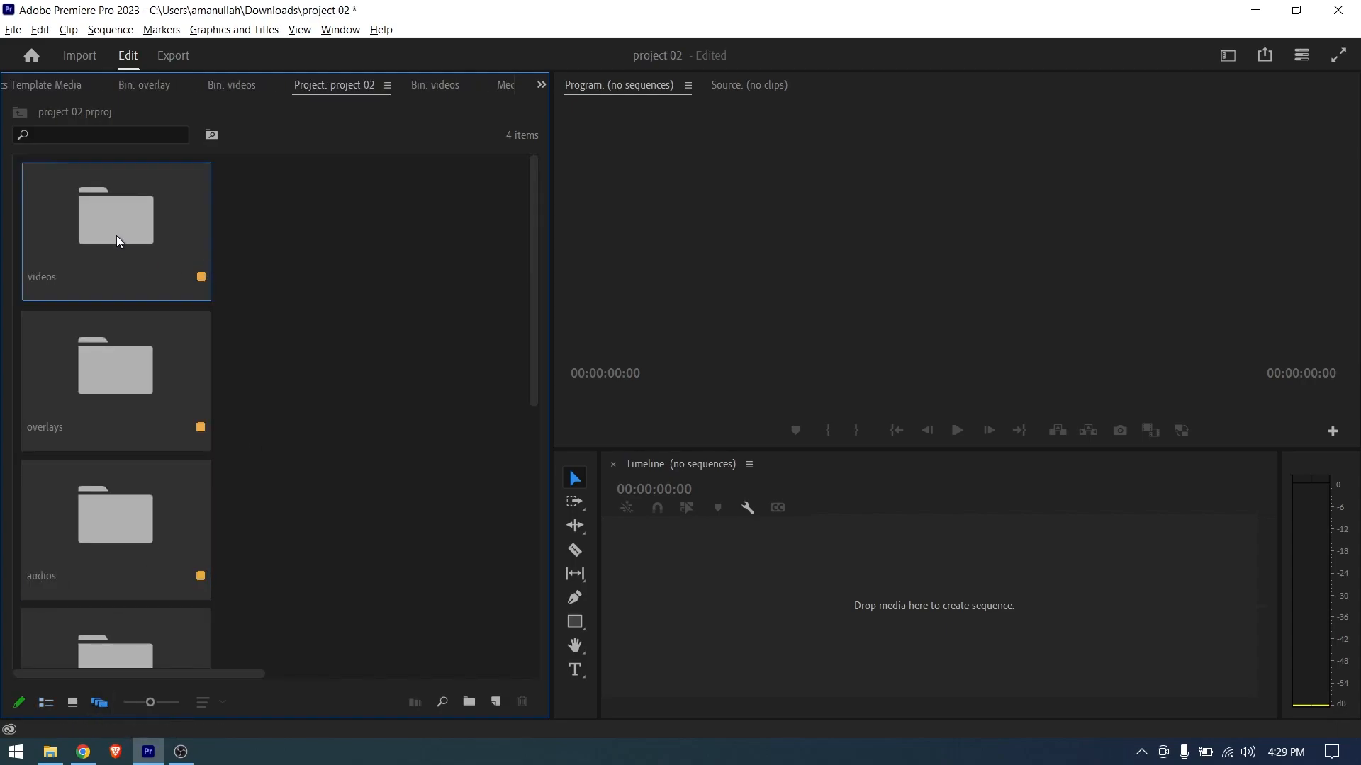
{"action": "double_click", "coordinate": [124, 242]}
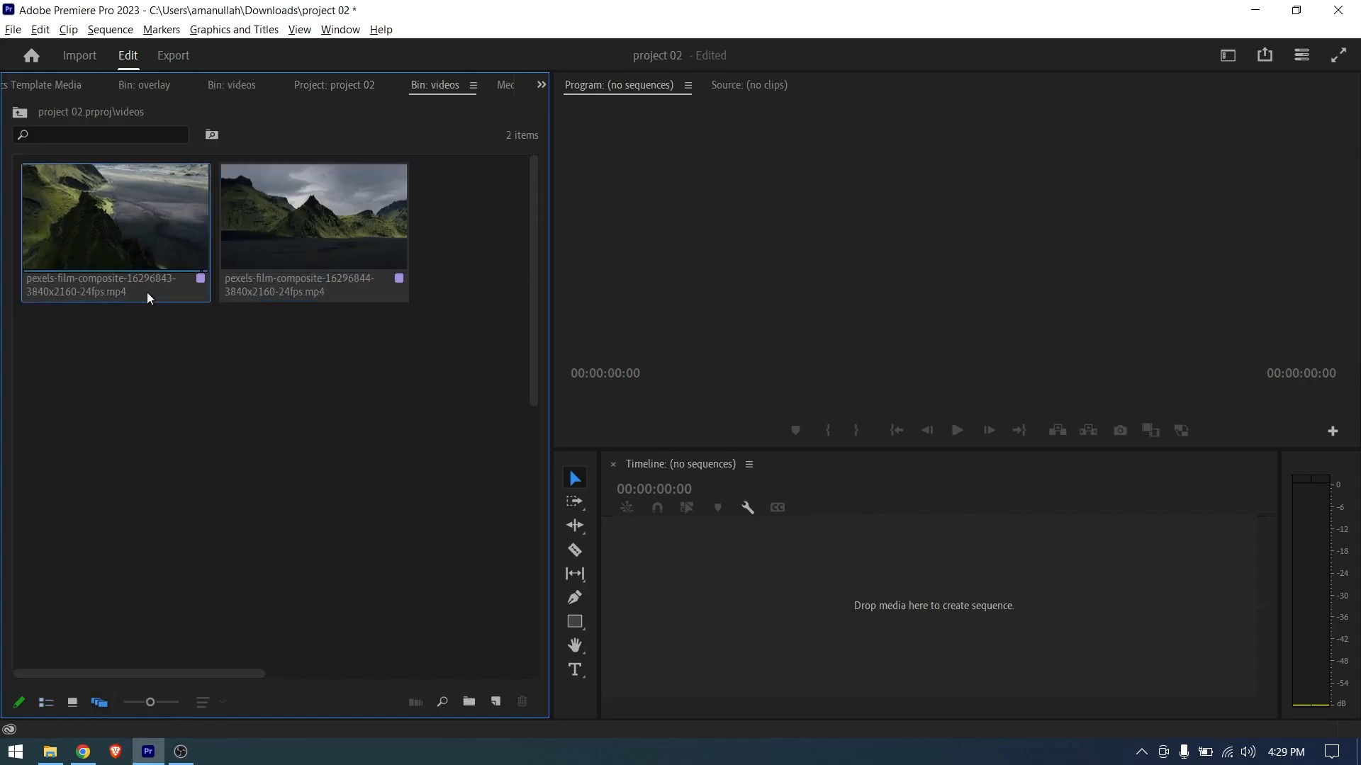
{"action": "left_click", "coordinate": [50, 751]}
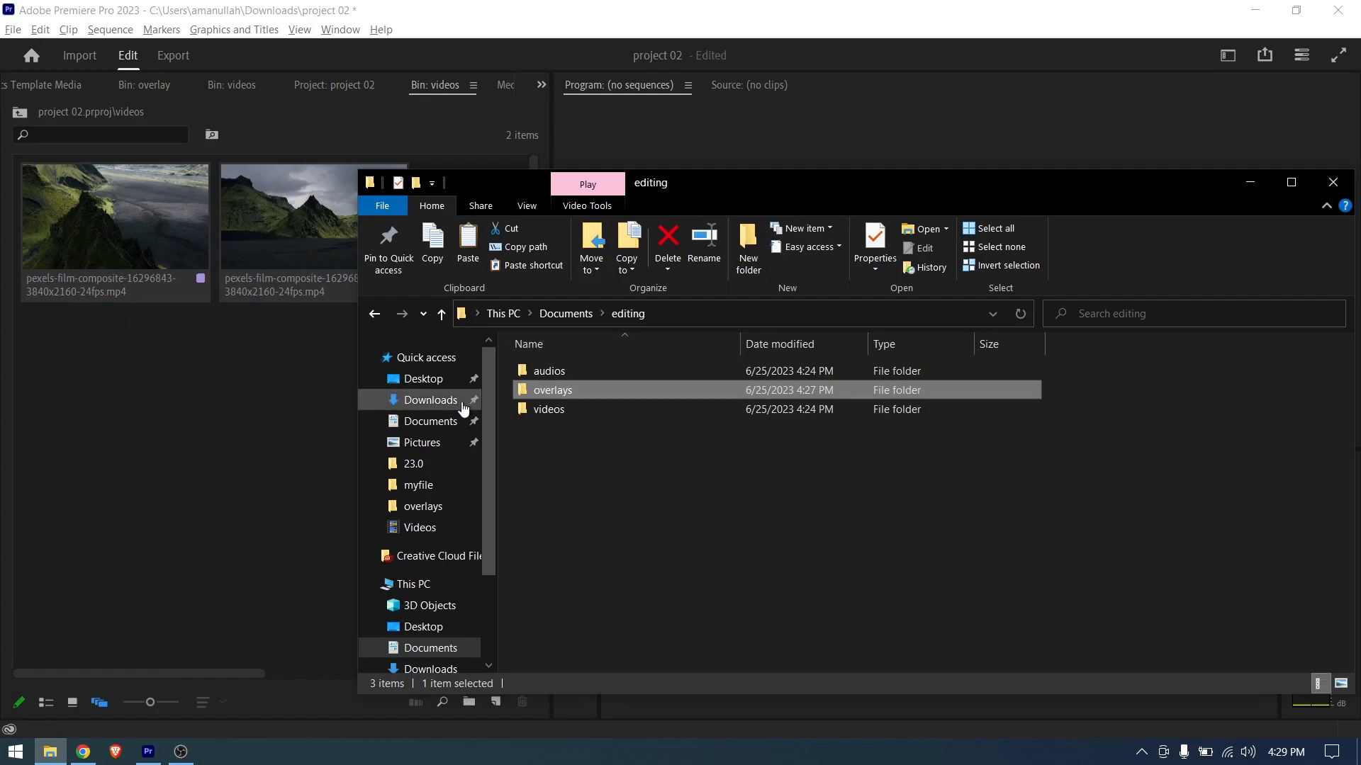
{"action": "left_click", "coordinate": [425, 400]}
{"action": "left_click_drag", "start_coordinate": [602, 562], "coordinate": [270, 550]}
{"action": "left_click", "coordinate": [271, 555]}
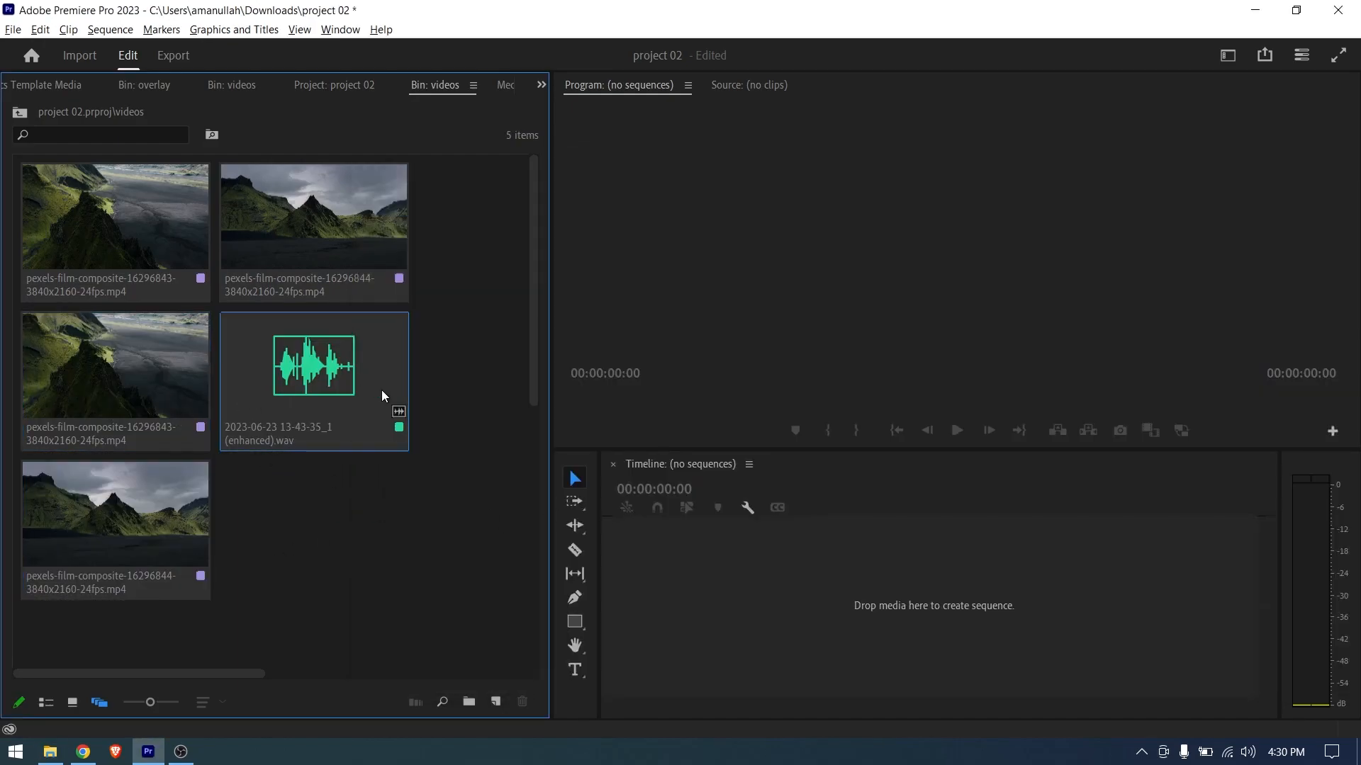
- Arrange the videos bin's clips freely into two overlapping stacks, one with two MP4s and one with the WAV and the remaining MP4s
{"action": "left_click_drag", "start_coordinate": [159, 524], "coordinate": [464, 556]}
{"action": "left_click_drag", "start_coordinate": [98, 401], "coordinate": [362, 590]}
{"action": "left_click_drag", "start_coordinate": [282, 237], "coordinate": [107, 487]}
{"action": "left_click_drag", "start_coordinate": [321, 393], "coordinate": [367, 556]}
{"action": "left_click_drag", "start_coordinate": [193, 514], "coordinate": [304, 271]}
{"action": "left_click_drag", "start_coordinate": [125, 280], "coordinate": [329, 327]}
{"action": "left_click_drag", "start_coordinate": [316, 212], "coordinate": [361, 235]}
{"action": "left_click_drag", "start_coordinate": [345, 576], "coordinate": [141, 551]}
{"action": "left_click_drag", "start_coordinate": [400, 567], "coordinate": [173, 573]}
{"action": "left_click_drag", "start_coordinate": [209, 585], "coordinate": [193, 606]}
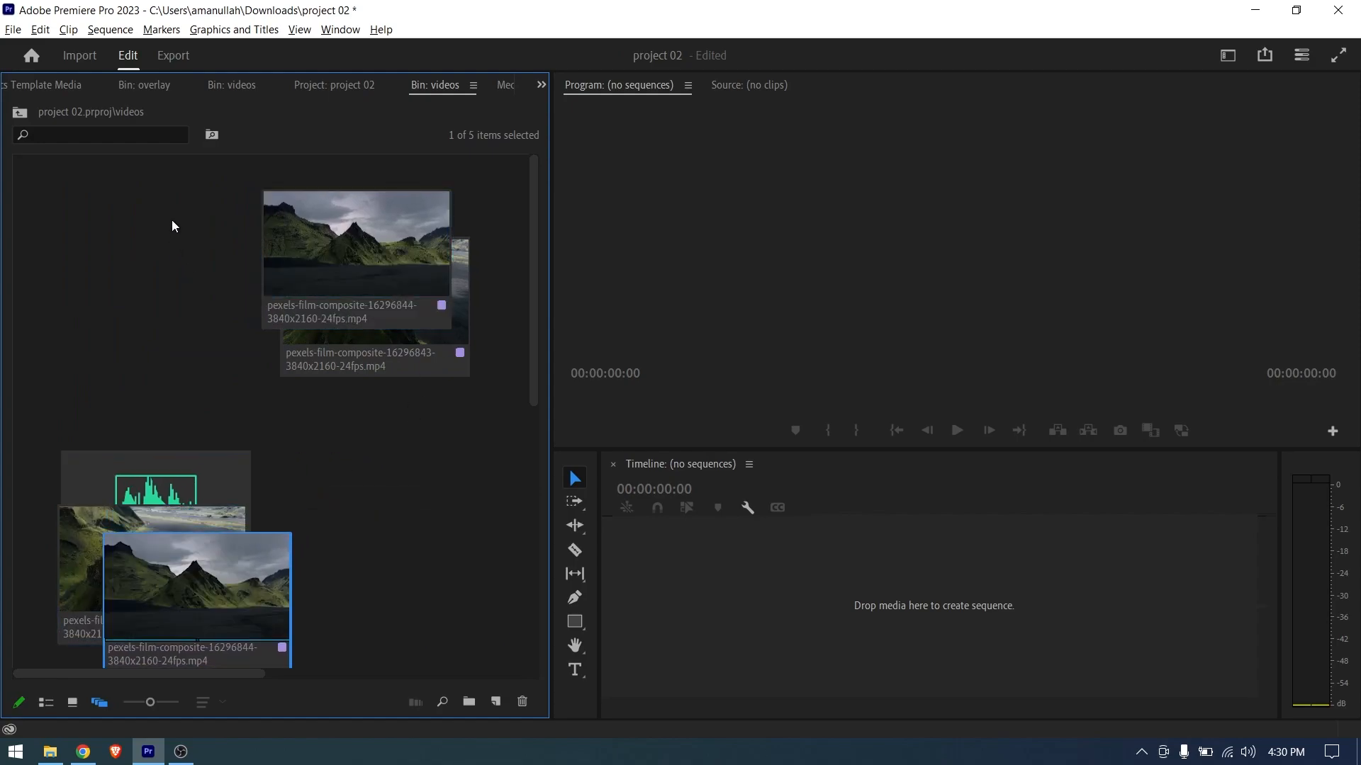
{"action": "left_click_drag", "start_coordinate": [170, 188], "coordinate": [477, 364]}
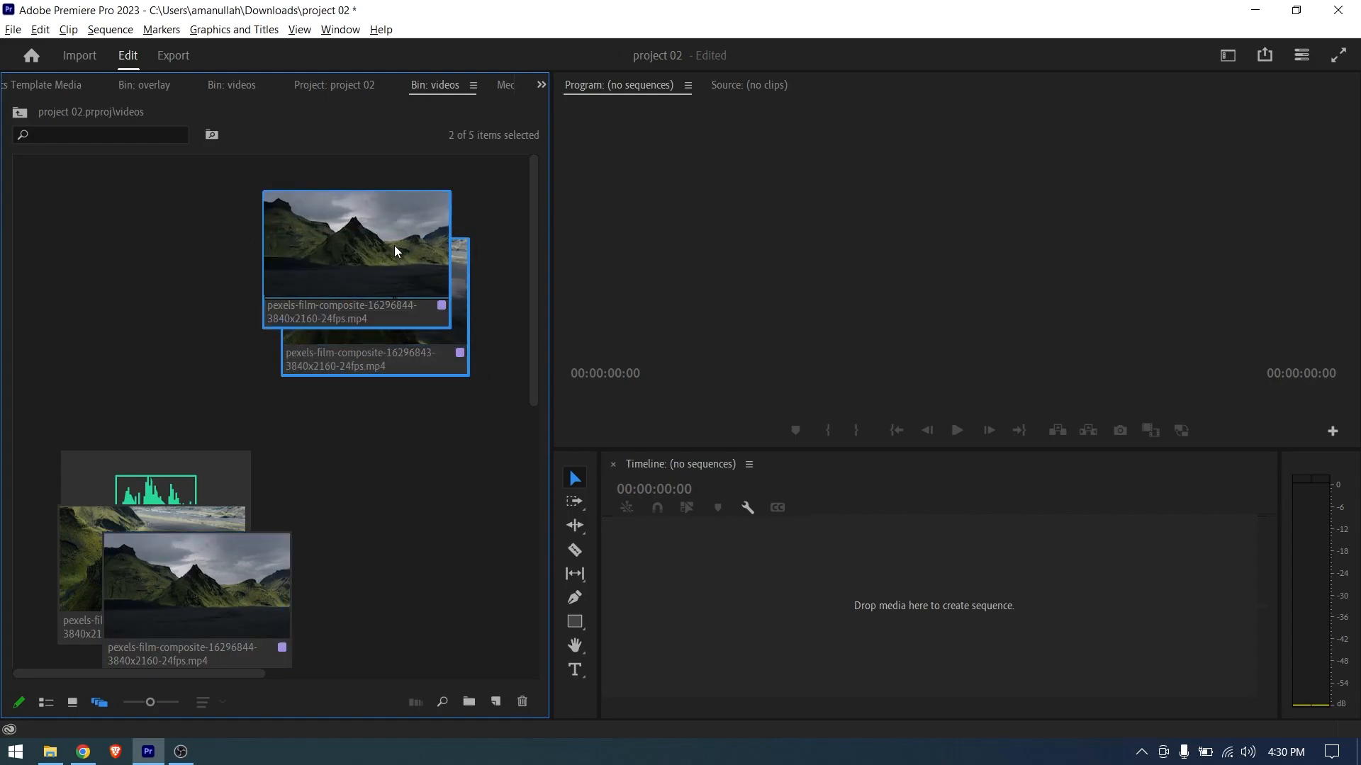
{"action": "left_click", "coordinate": [50, 427]}
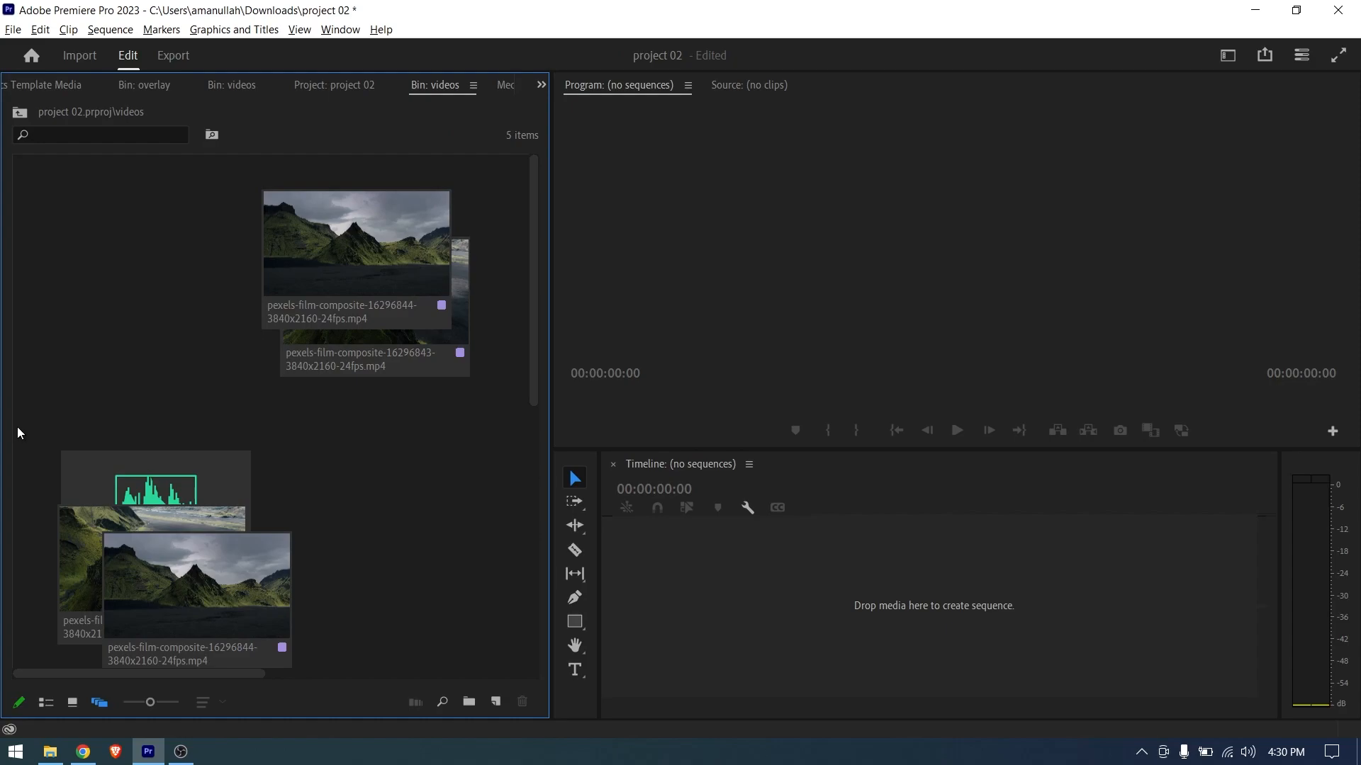
- Select each clip stack in the videos bin in turn, shift the lower stack slightly, and bring its WAV clip to the front
{"action": "left_click_drag", "start_coordinate": [16, 426], "coordinate": [206, 575]}
{"action": "left_click", "coordinate": [176, 352]}
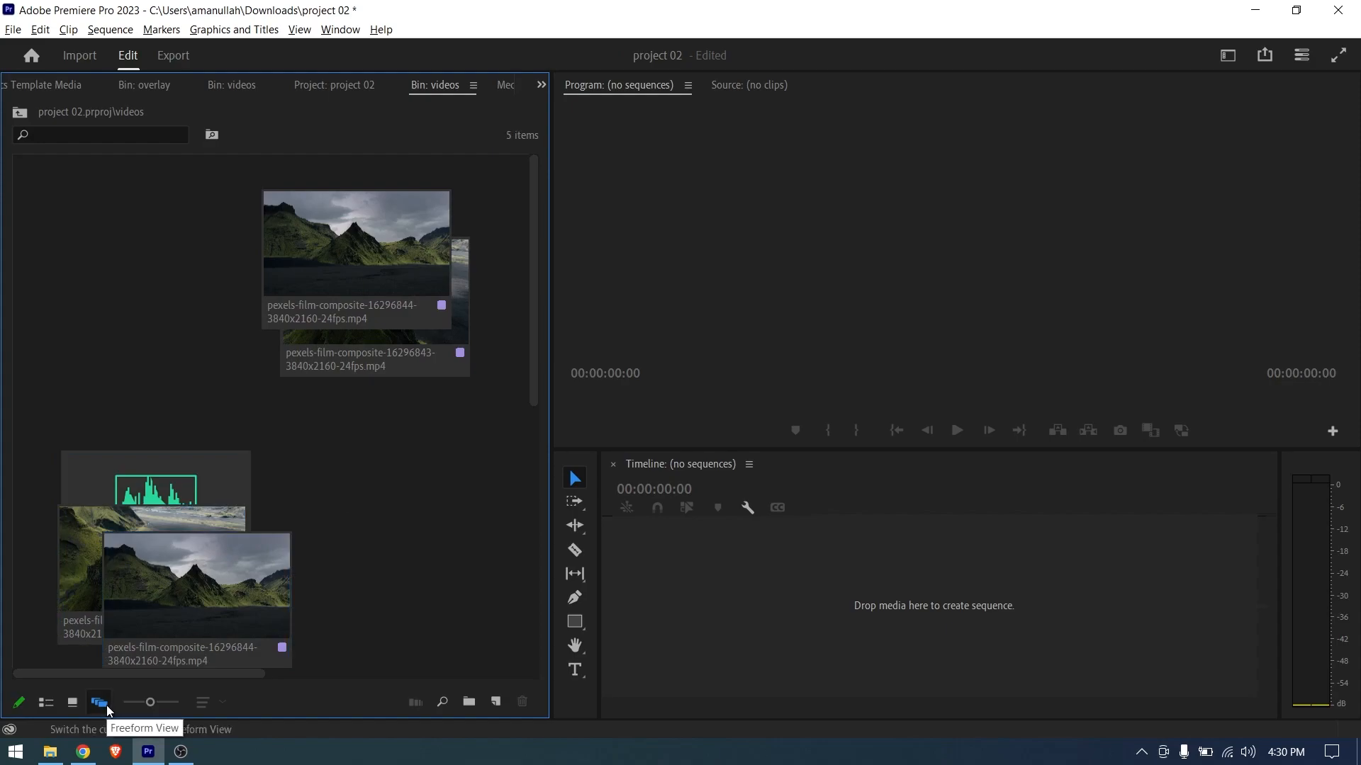
{"action": "left_click_drag", "start_coordinate": [163, 418], "coordinate": [215, 585]}
{"action": "left_click", "coordinate": [388, 509]}
{"action": "left_click_drag", "start_coordinate": [403, 435], "coordinate": [343, 259]}
{"action": "left_click", "coordinate": [240, 468]}
{"action": "left_click_drag", "start_coordinate": [216, 520], "coordinate": [256, 530]}
{"action": "left_click", "coordinate": [62, 637]}
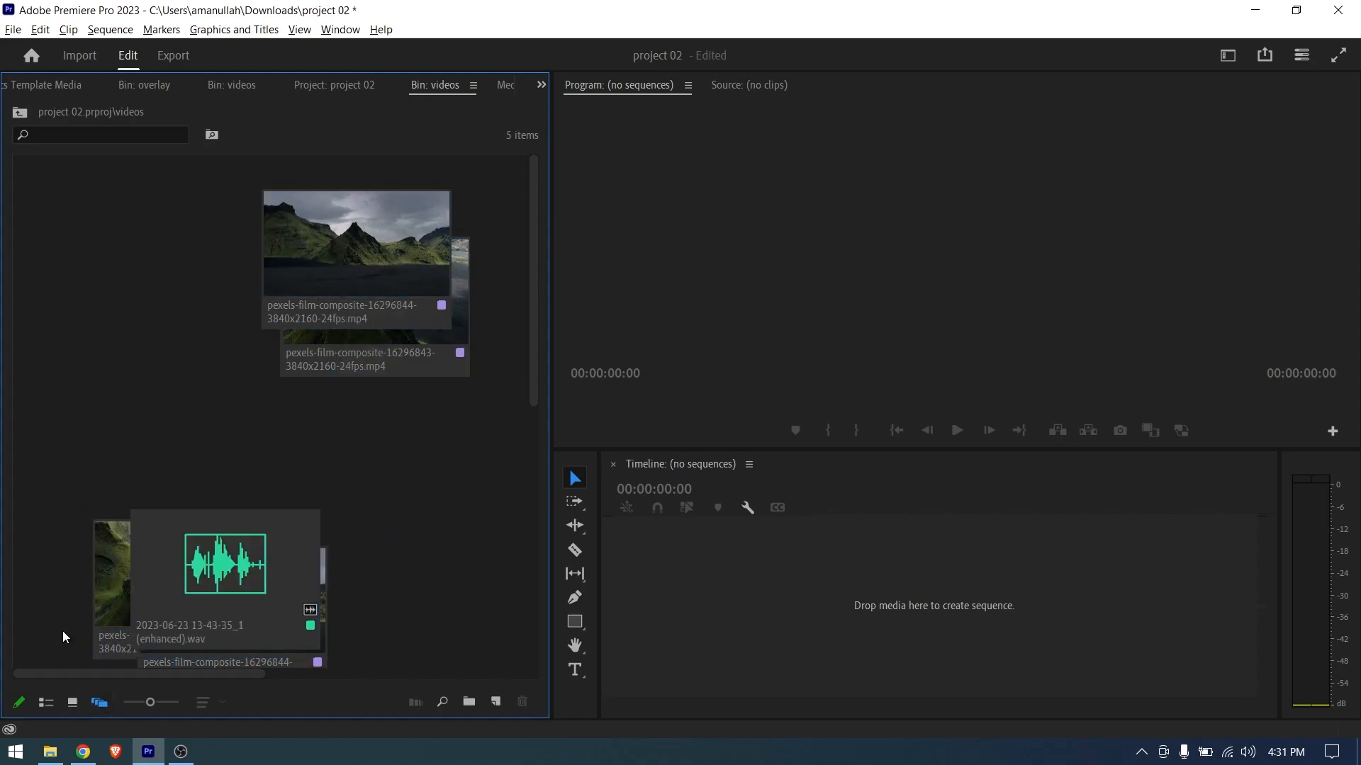
- Display the videos bin's clips in icon view and switch them to list view
{"action": "left_click", "coordinate": [72, 702]}
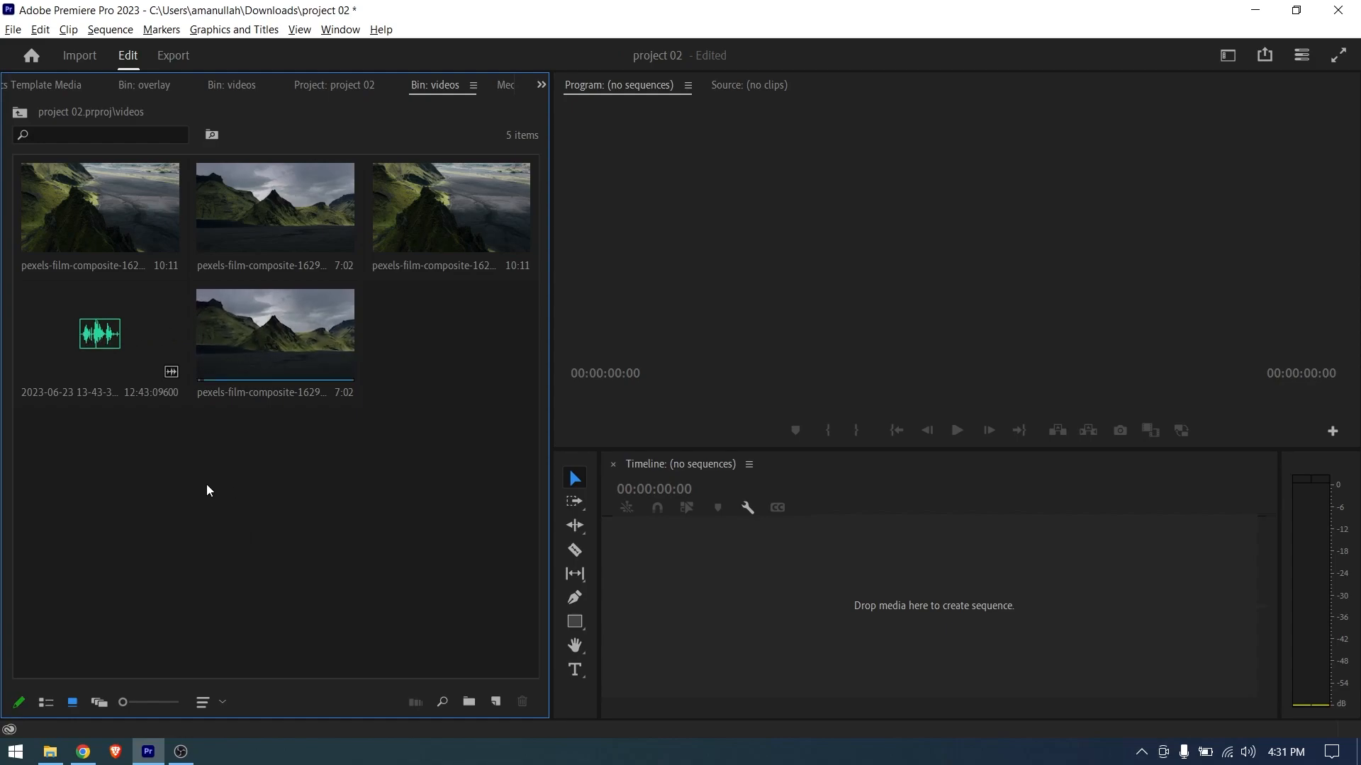
{"action": "left_click", "coordinate": [46, 702]}
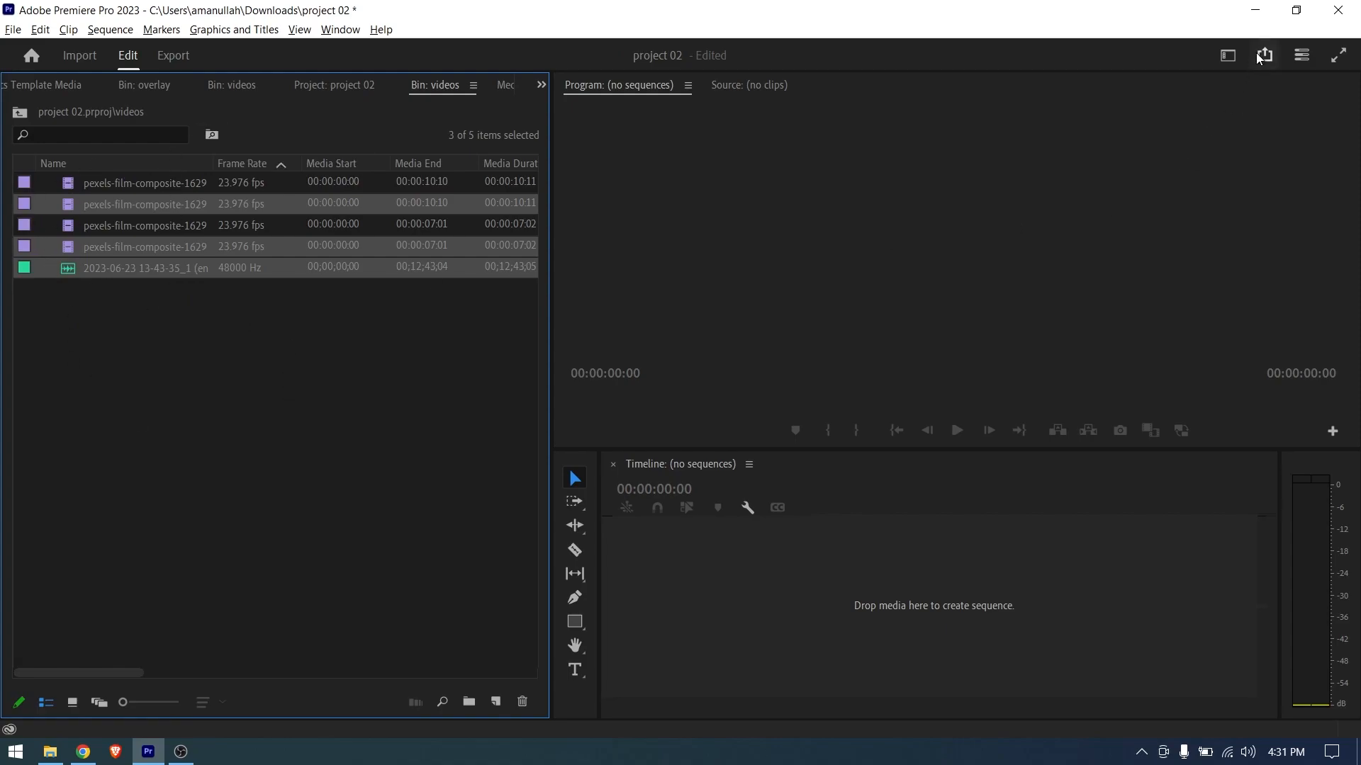
- Switch to the All Panels workspace
{"action": "left_click", "coordinate": [1219, 61]}
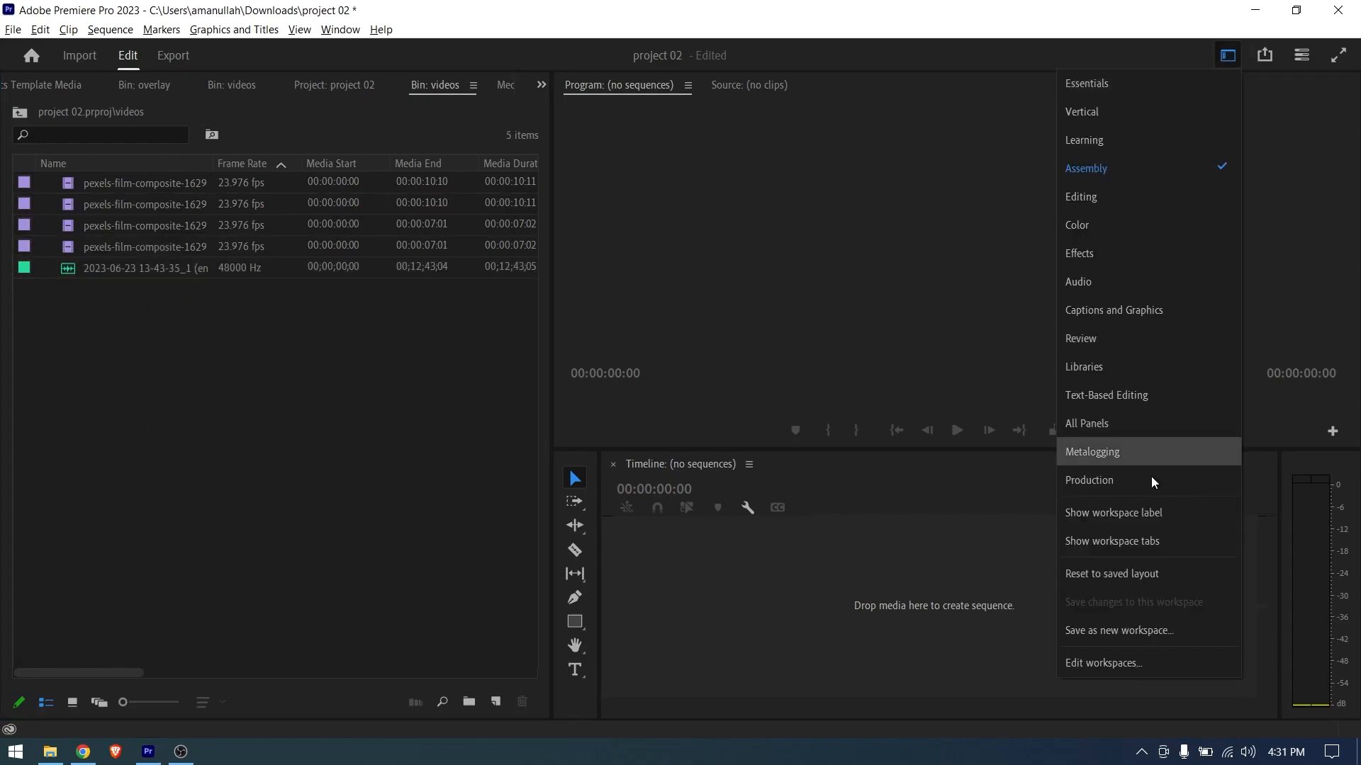
{"action": "left_click", "coordinate": [1108, 436]}
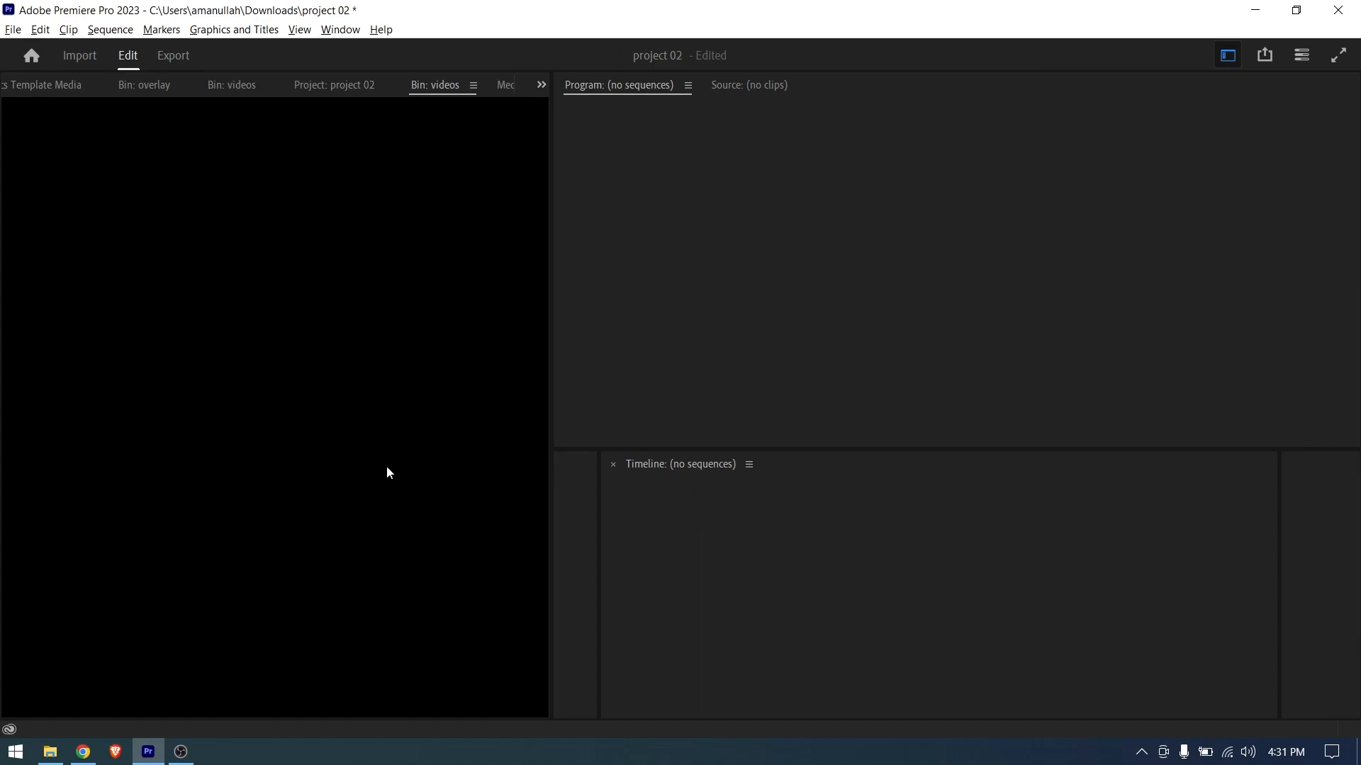